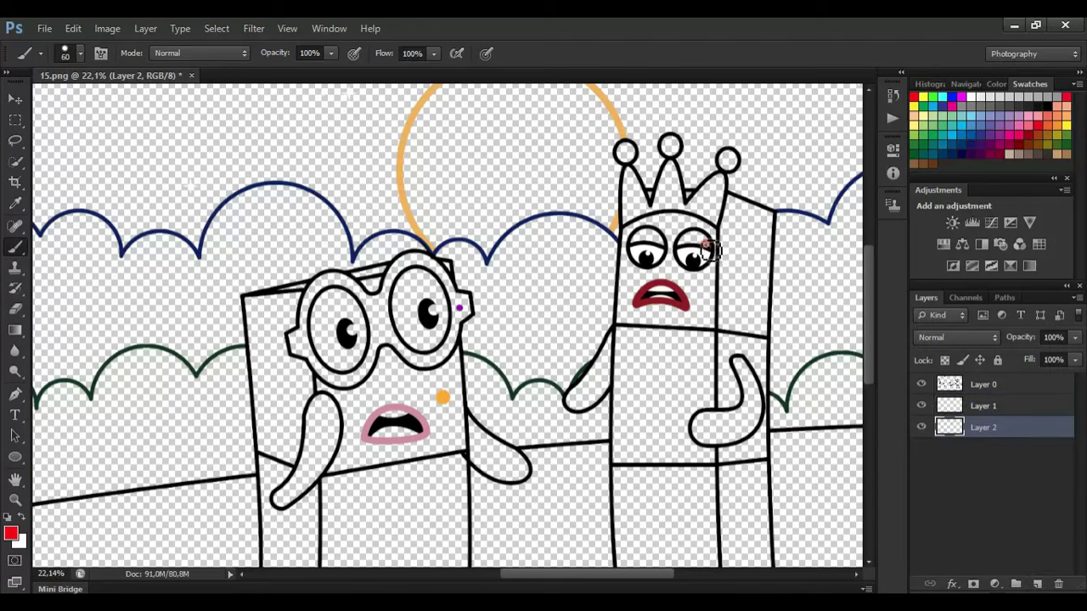
Paint the crowned character's crown, eyelids and both arms red on Layer 2, staying inside the outlines.
{"action": "left_click_drag", "start_coordinate": [638, 231], "coordinate": [638, 193]}
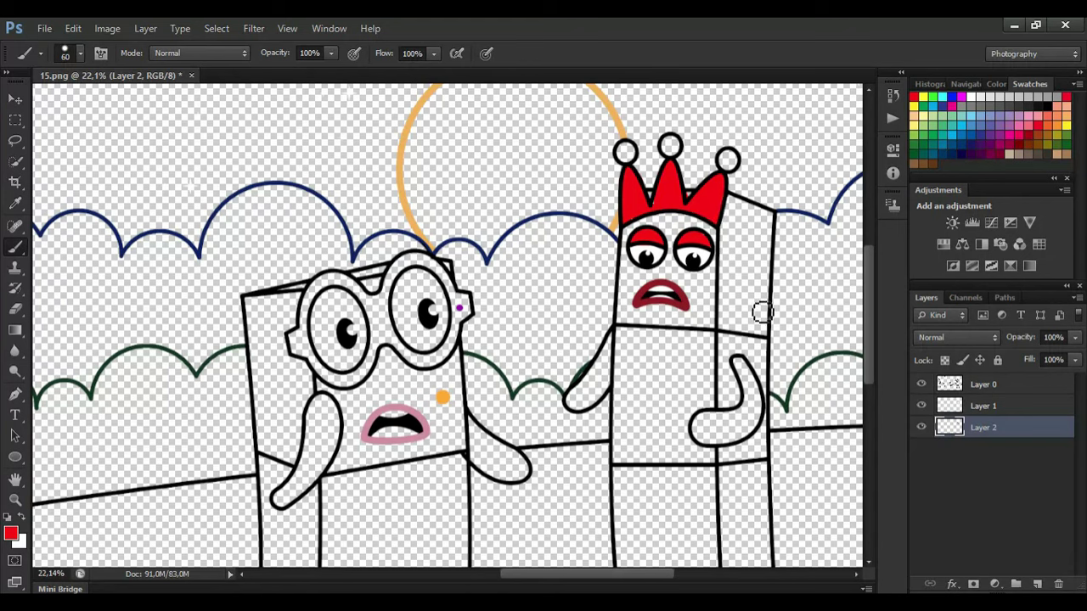
{"action": "left_click_drag", "start_coordinate": [751, 406], "coordinate": [703, 430]}
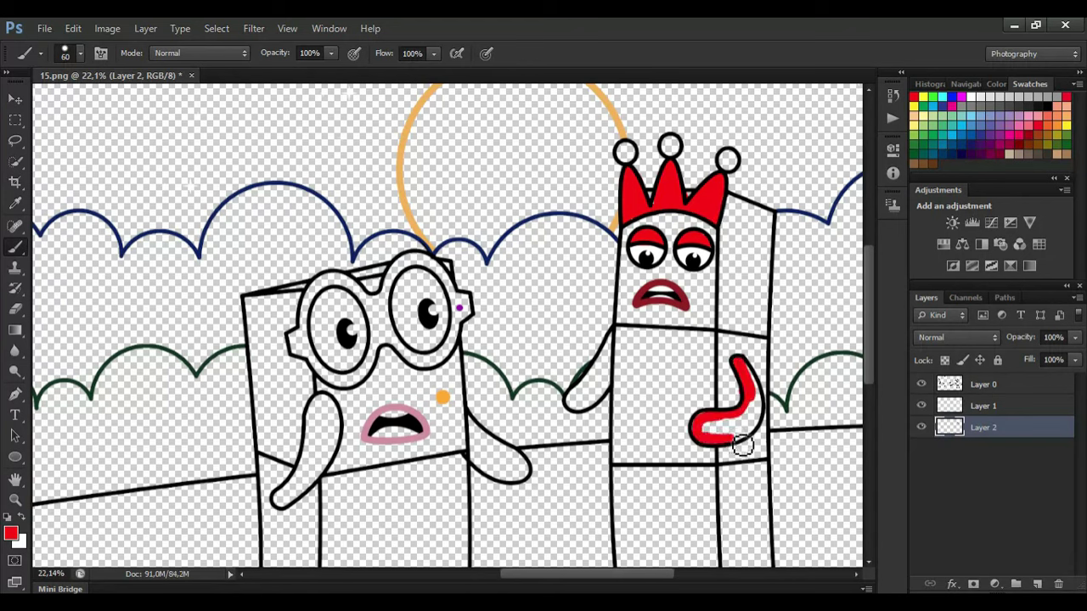
{"action": "left_click_drag", "start_coordinate": [747, 370], "coordinate": [750, 425]}
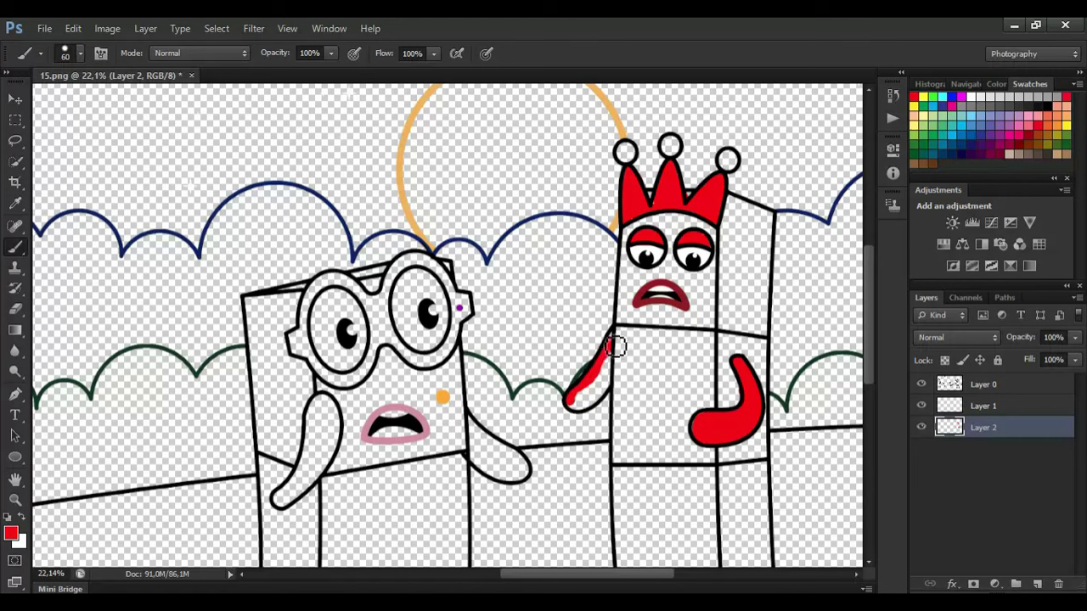
{"action": "left_click_drag", "start_coordinate": [591, 413], "coordinate": [590, 401]}
{"action": "key", "text": "e"}
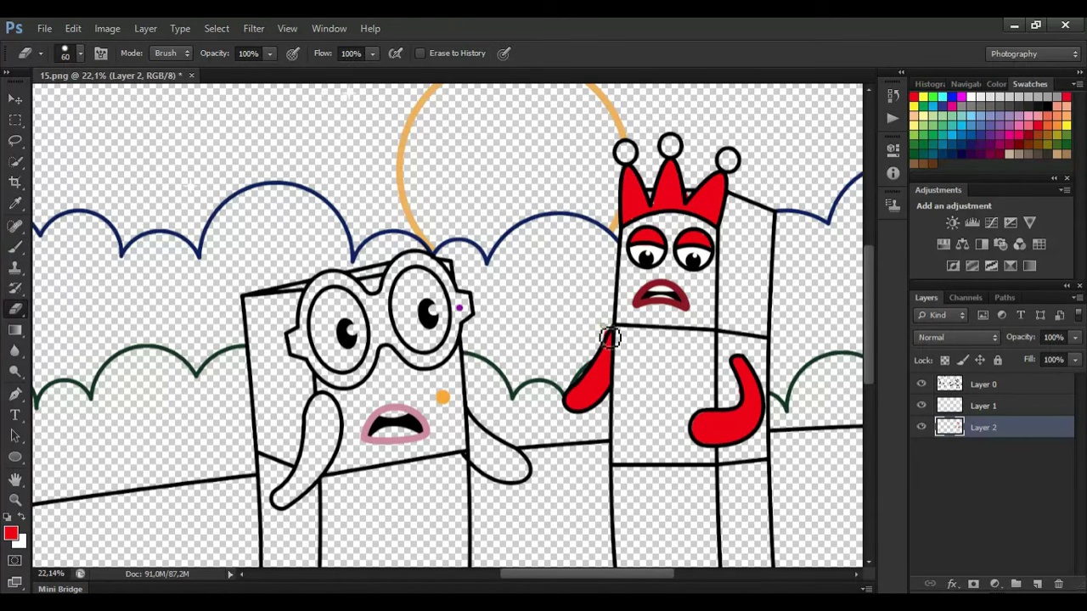
Paint the balls on the crown's tips yellow and add a new layer directly below Layer 2.
{"action": "left_click", "coordinate": [15, 205]}
{"action": "left_click", "coordinate": [923, 96]}
{"action": "key", "text": "b"}
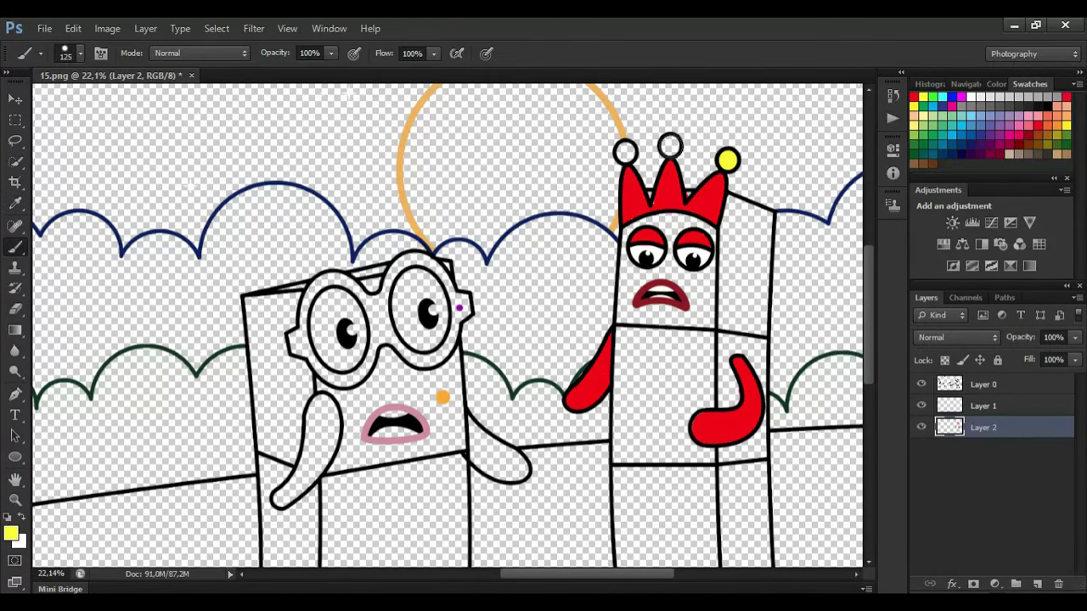
{"action": "left_click", "coordinate": [1038, 585]}
{"action": "left_click_drag", "start_coordinate": [1002, 427], "coordinate": [1002, 458]}
{"action": "key", "text": "bracketleft"}
{"action": "key", "text": "bracketleft"}
Fill the front and side faces of the crowned character's body with yellow on Layer 3.
{"action": "left_click_drag", "start_coordinate": [630, 230], "coordinate": [651, 203]}
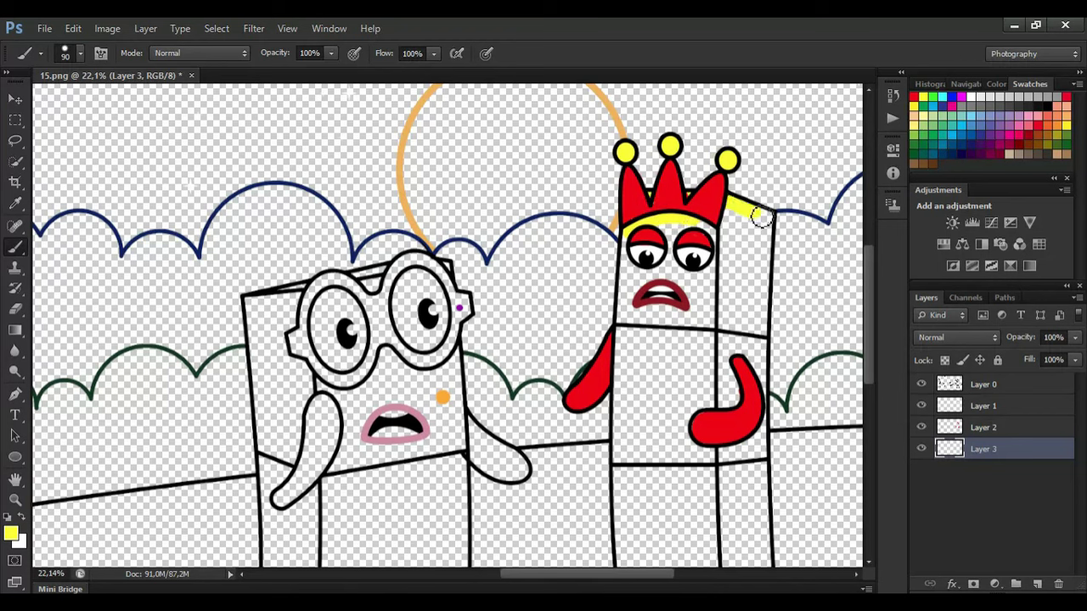
{"action": "left_click_drag", "start_coordinate": [762, 217], "coordinate": [769, 564]}
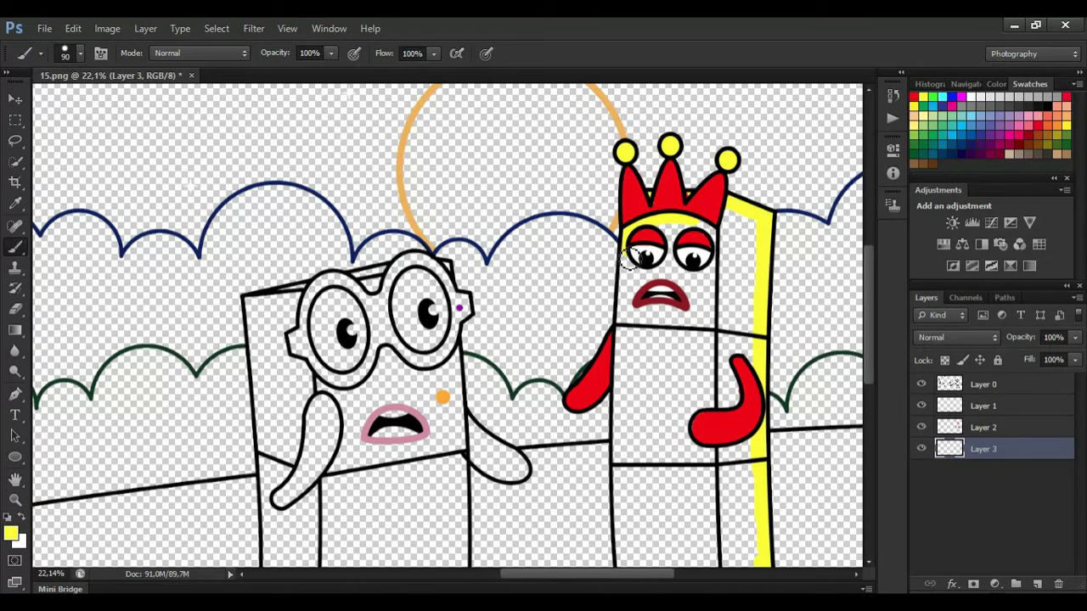
{"action": "left_click_drag", "start_coordinate": [628, 259], "coordinate": [624, 528]}
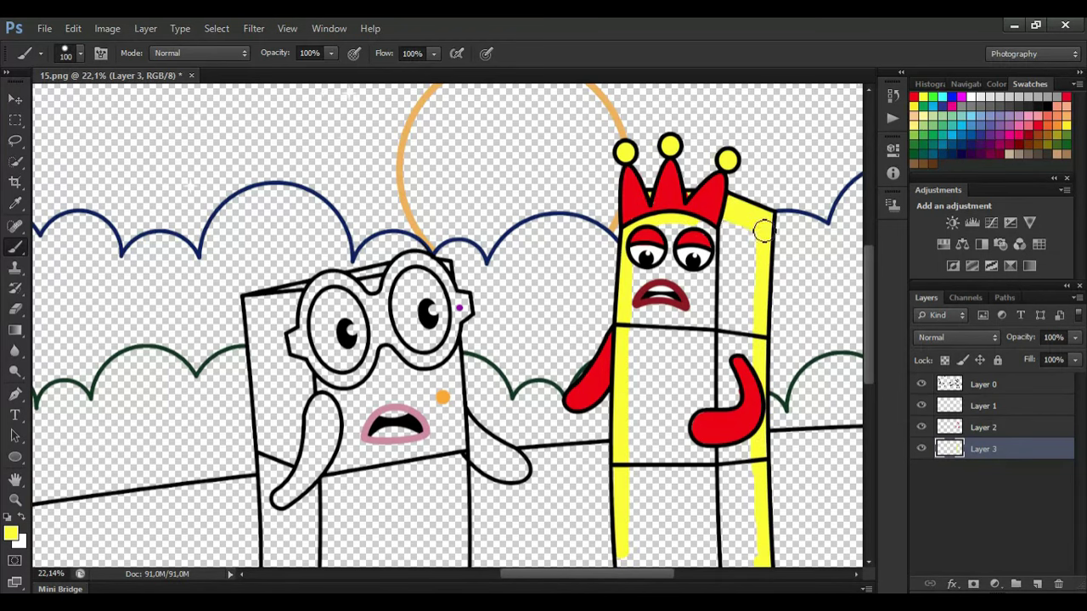
{"action": "mouse_move", "coordinate": [763, 229]}
{"action": "left_mouse_down"}
{"action": "mouse_move", "coordinate": [638, 266]}
{"action": "mouse_move", "coordinate": [755, 280]}
{"action": "mouse_move", "coordinate": [656, 297]}
{"action": "mouse_move", "coordinate": [756, 319]}
{"action": "mouse_move", "coordinate": [637, 340]}
{"action": "mouse_move", "coordinate": [687, 365]}
{"action": "mouse_move", "coordinate": [699, 386]}
{"action": "mouse_move", "coordinate": [740, 394]}
{"action": "mouse_move", "coordinate": [712, 421]}
{"action": "mouse_move", "coordinate": [738, 443]}
{"action": "mouse_move", "coordinate": [734, 459]}
{"action": "mouse_move", "coordinate": [635, 477]}
{"action": "mouse_move", "coordinate": [647, 500]}
{"action": "mouse_move", "coordinate": [749, 526]}
{"action": "left_mouse_up"}
{"action": "left_click_drag", "start_coordinate": [867, 378], "coordinate": [864, 417]}
{"action": "mouse_move", "coordinate": [763, 436]}
{"action": "left_mouse_down"}
{"action": "mouse_move", "coordinate": [742, 455]}
{"action": "mouse_move", "coordinate": [629, 464]}
{"action": "mouse_move", "coordinate": [627, 419]}
{"action": "mouse_move", "coordinate": [757, 421]}
{"action": "mouse_move", "coordinate": [647, 450]}
{"action": "left_mouse_up"}
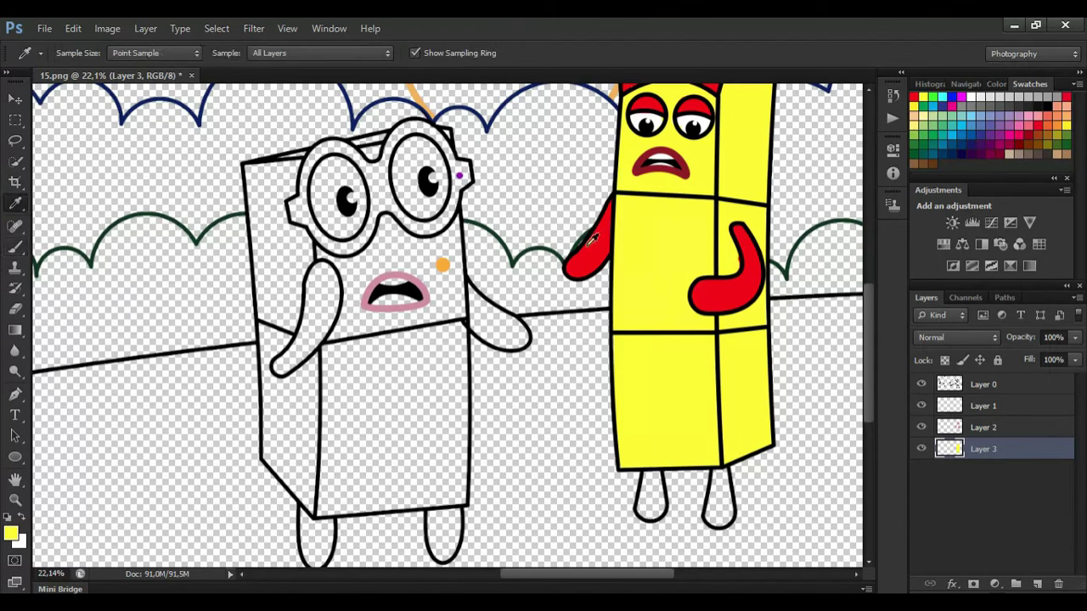
Paint the crowned character's two legs on Layer 3 with the red sampled from its arm.
{"action": "left_click", "coordinate": [588, 239], "text": "alt"}
{"action": "key", "text": "bracketleft"}
{"action": "key", "text": "bracketleft"}
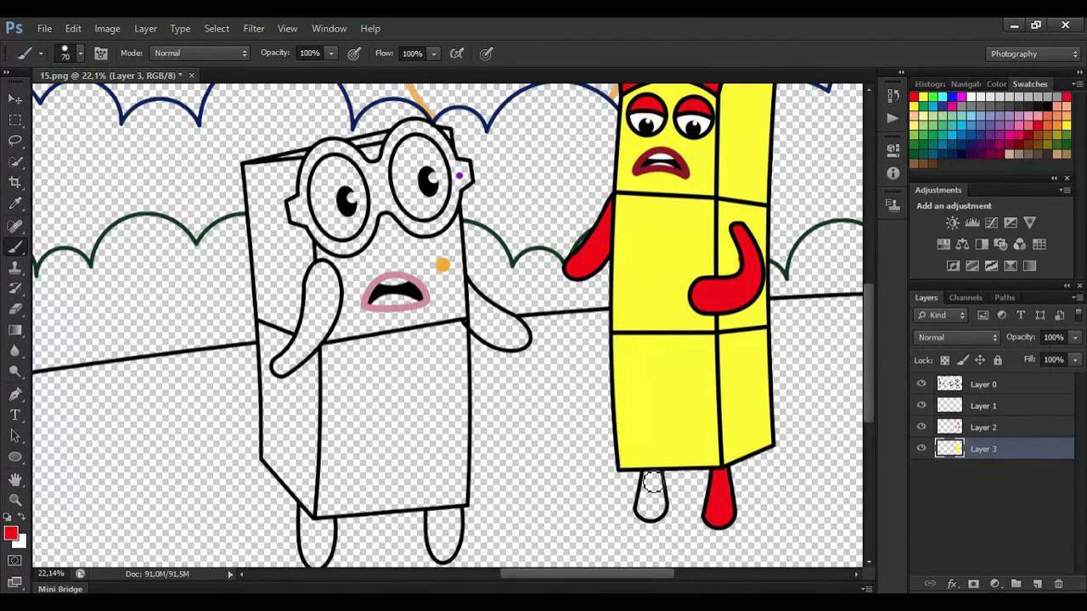
Paint both eyes and the teeth of the character with glasses white on Layer 1.
{"action": "left_click", "coordinate": [1002, 406]}
{"action": "left_click", "coordinate": [661, 127], "text": "alt"}
{"action": "left_click_drag", "start_coordinate": [867, 302], "coordinate": [867, 277]}
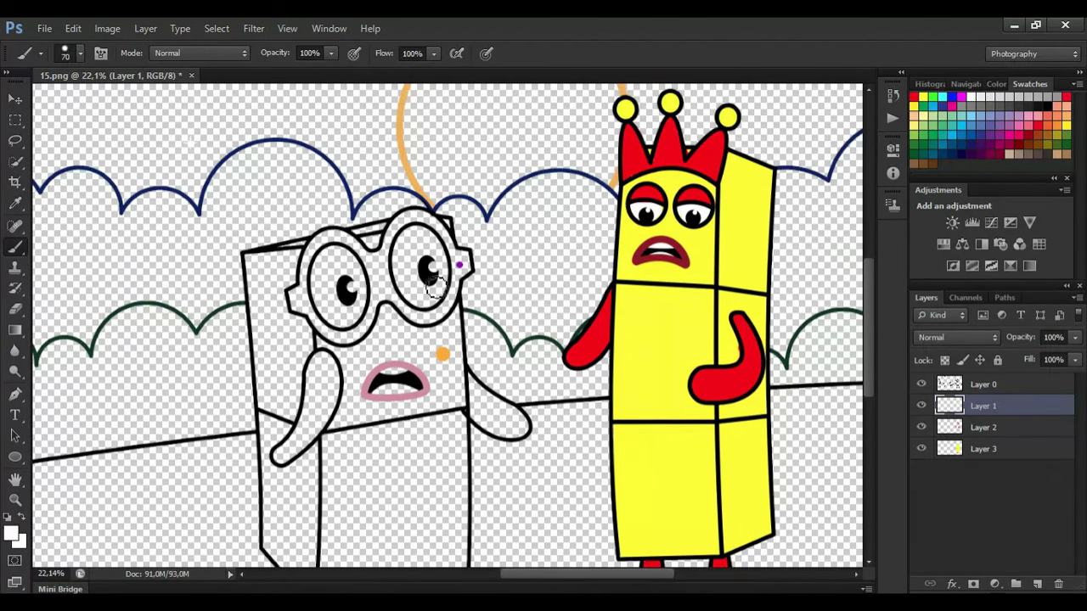
{"action": "left_click_drag", "start_coordinate": [441, 287], "coordinate": [411, 272]}
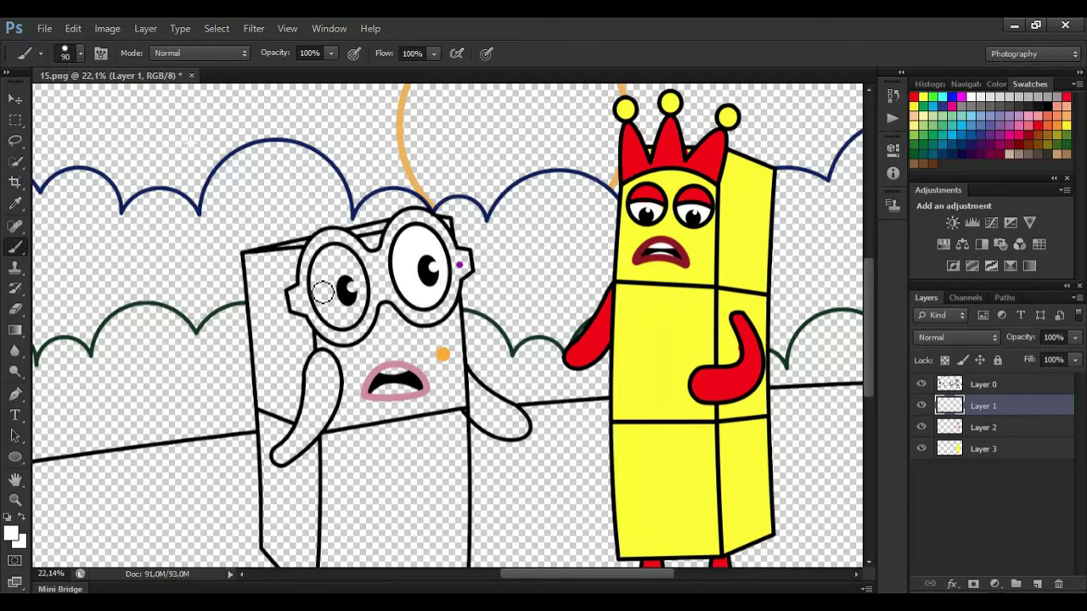
{"action": "mouse_move", "coordinate": [323, 292]}
{"action": "left_mouse_down"}
{"action": "mouse_move", "coordinate": [358, 285]}
{"action": "mouse_move", "coordinate": [362, 311]}
{"action": "mouse_move", "coordinate": [325, 304]}
{"action": "left_mouse_up"}
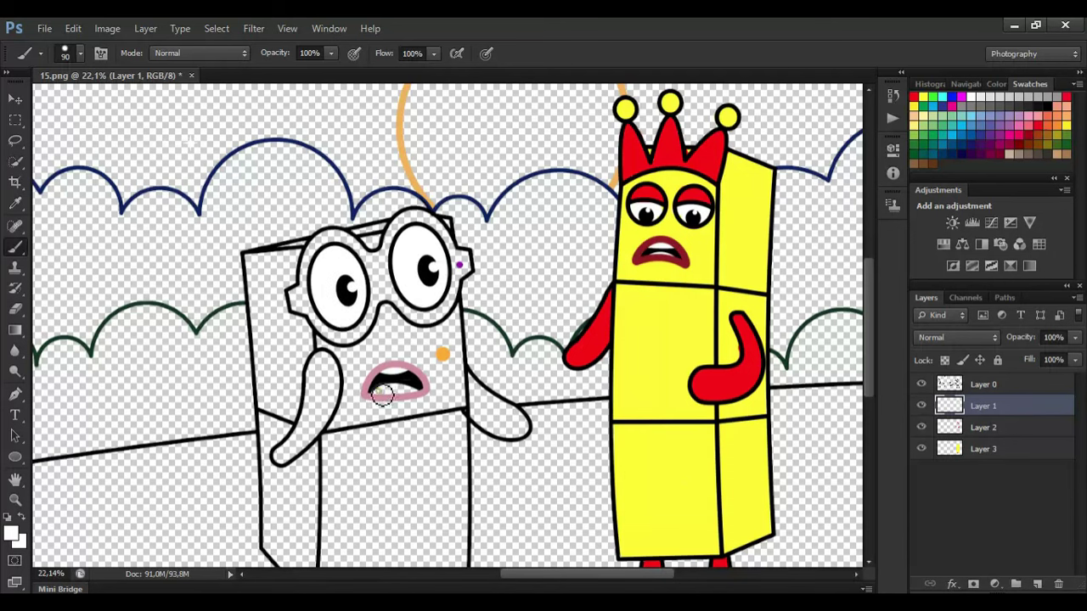
Fill the glasses frame on Layer 2 with the purple sampled from the dot on its side.
{"action": "left_click", "coordinate": [459, 266], "text": "alt"}
{"action": "key", "text": "alt+bracketleft"}
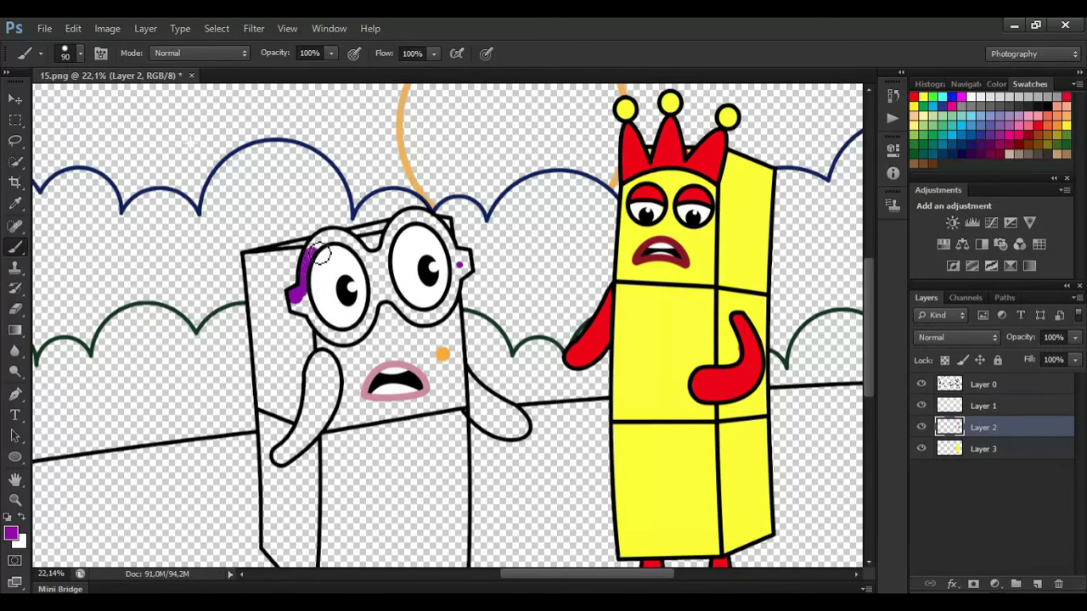
{"action": "left_click_drag", "start_coordinate": [321, 255], "coordinate": [370, 256]}
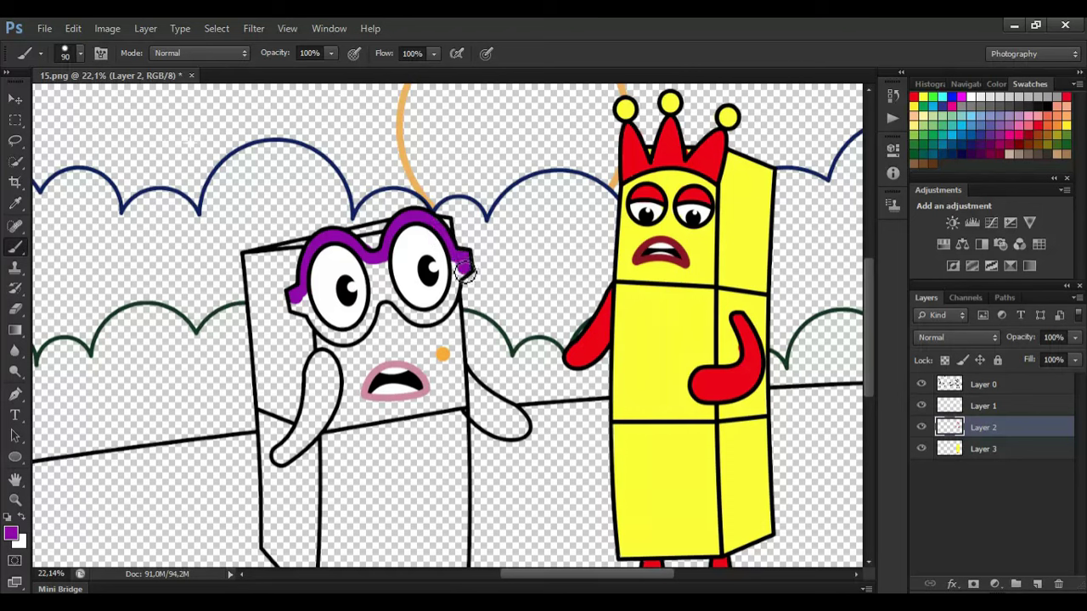
{"action": "mouse_move", "coordinate": [465, 272]}
{"action": "left_mouse_down"}
{"action": "mouse_move", "coordinate": [447, 302]}
{"action": "mouse_move", "coordinate": [412, 315]}
{"action": "mouse_move", "coordinate": [449, 304]}
{"action": "mouse_move", "coordinate": [460, 266]}
{"action": "mouse_move", "coordinate": [386, 299]}
{"action": "mouse_move", "coordinate": [346, 338]}
{"action": "mouse_move", "coordinate": [299, 309]}
{"action": "mouse_move", "coordinate": [395, 276]}
{"action": "left_mouse_up"}
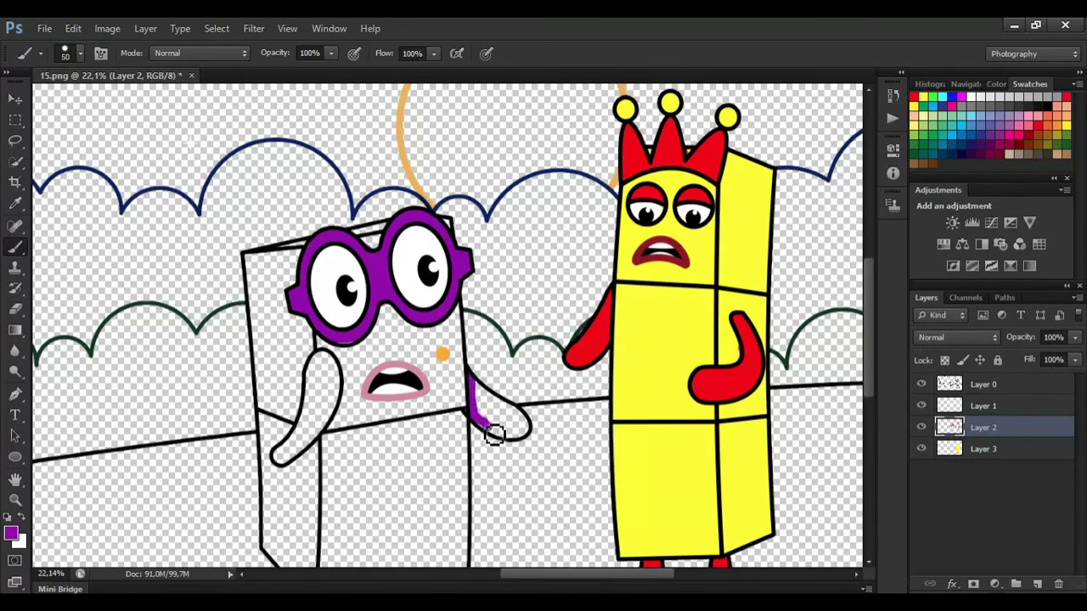
Paint both arms and both legs of the character with glasses purple on Layer 2.
{"action": "key", "text": "bracketright"}
{"action": "key", "text": "bracketright"}
{"action": "mouse_move", "coordinate": [494, 435]}
{"action": "left_mouse_down"}
{"action": "mouse_move", "coordinate": [521, 437]}
{"action": "mouse_move", "coordinate": [520, 416]}
{"action": "mouse_move", "coordinate": [482, 392]}
{"action": "left_mouse_up"}
{"action": "mouse_move", "coordinate": [284, 454]}
{"action": "left_mouse_down"}
{"action": "mouse_move", "coordinate": [314, 417]}
{"action": "mouse_move", "coordinate": [324, 363]}
{"action": "mouse_move", "coordinate": [339, 377]}
{"action": "mouse_move", "coordinate": [327, 427]}
{"action": "mouse_move", "coordinate": [300, 456]}
{"action": "mouse_move", "coordinate": [321, 411]}
{"action": "left_mouse_up"}
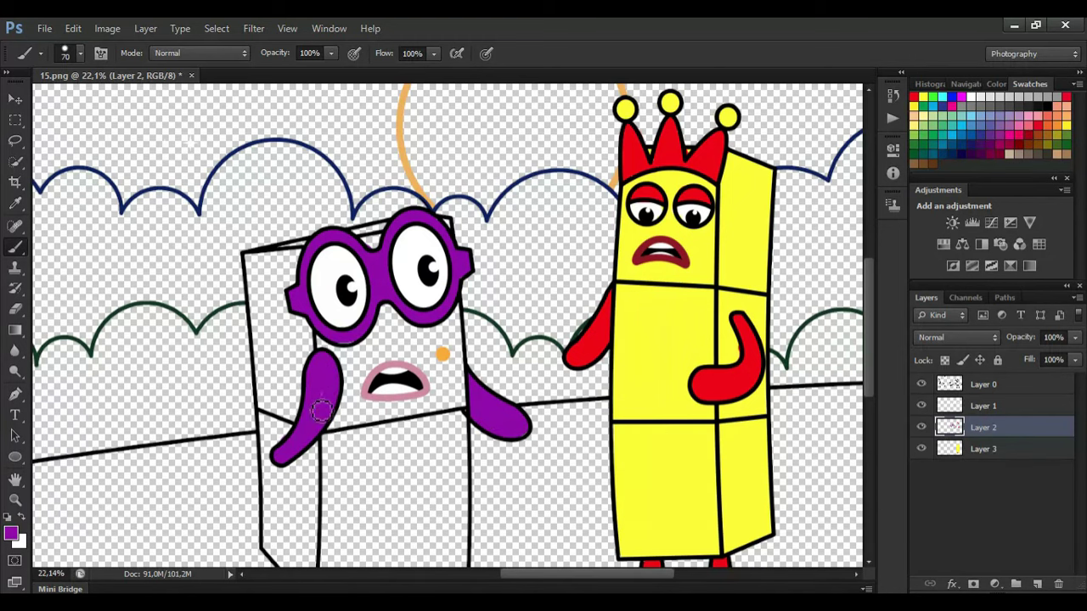
{"action": "scroll", "coordinate": [440, 492], "scroll_direction": "down", "scroll_amount": 3}
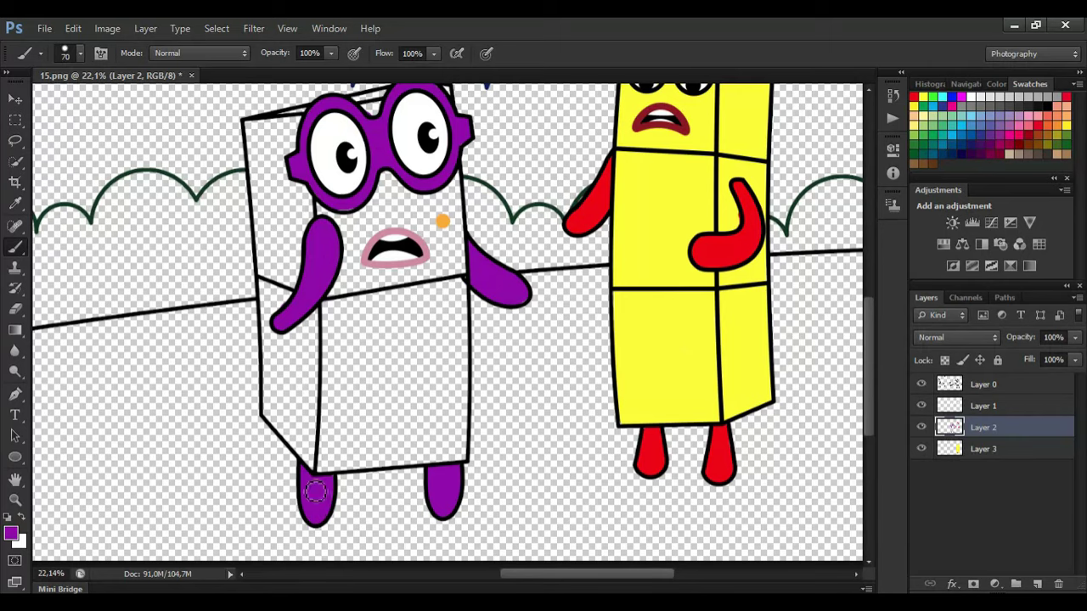
Fill the front of the bespectacled character's body on Layer 3 with the orange sampled from the dot beside its mouth.
{"action": "scroll", "coordinate": [814, 282], "scroll_direction": "up", "scroll_amount": 1}
{"action": "left_click", "coordinate": [15, 204]}
{"action": "left_click", "coordinate": [442, 252]}
{"action": "left_click", "coordinate": [1017, 450]}
{"action": "left_click", "coordinate": [15, 247]}
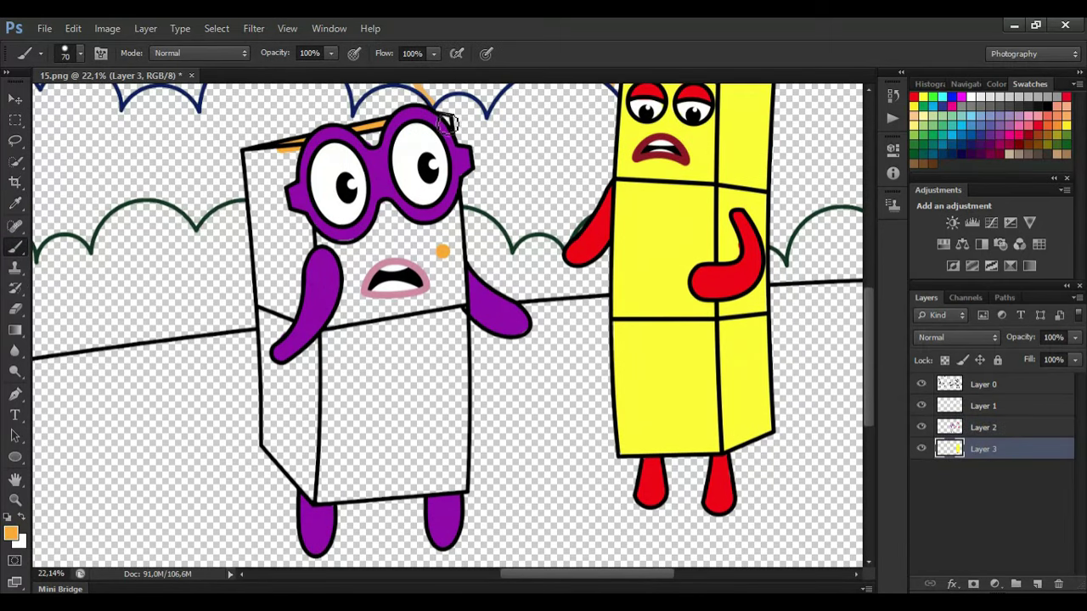
{"action": "mouse_move", "coordinate": [458, 207]}
{"action": "left_mouse_down"}
{"action": "mouse_move", "coordinate": [467, 467]}
{"action": "mouse_move", "coordinate": [443, 493]}
{"action": "mouse_move", "coordinate": [363, 499]}
{"action": "left_mouse_up"}
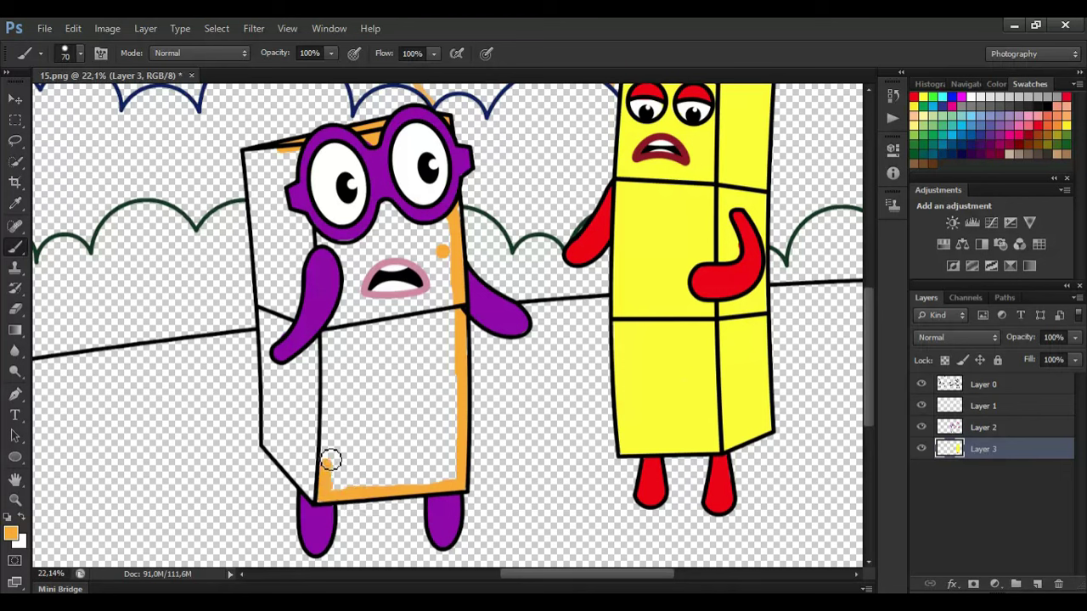
{"action": "mouse_move", "coordinate": [331, 461]}
{"action": "left_mouse_down"}
{"action": "mouse_move", "coordinate": [351, 303]}
{"action": "mouse_move", "coordinate": [326, 251]}
{"action": "mouse_move", "coordinate": [426, 253]}
{"action": "mouse_move", "coordinate": [455, 216]}
{"action": "mouse_move", "coordinate": [386, 229]}
{"action": "mouse_move", "coordinate": [402, 230]}
{"action": "mouse_move", "coordinate": [346, 261]}
{"action": "mouse_move", "coordinate": [363, 319]}
{"action": "mouse_move", "coordinate": [447, 307]}
{"action": "mouse_move", "coordinate": [375, 371]}
{"action": "mouse_move", "coordinate": [451, 376]}
{"action": "mouse_move", "coordinate": [334, 402]}
{"action": "mouse_move", "coordinate": [441, 421]}
{"action": "mouse_move", "coordinate": [346, 453]}
{"action": "mouse_move", "coordinate": [337, 484]}
{"action": "left_mouse_up"}
{"action": "key", "text": "bracketright"}
{"action": "key", "text": "bracketright"}
{"action": "key", "text": "bracketright"}
{"action": "key", "text": "bracketright"}
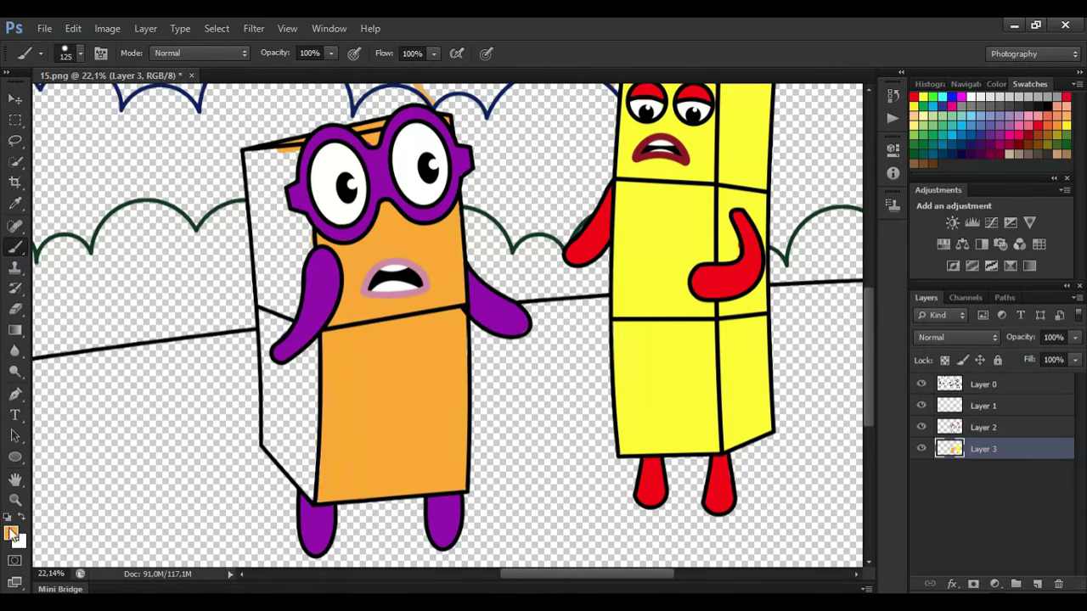
Choose a darker orange and fill the shaded side face of the bespectacled character's body.
{"action": "left_click", "coordinate": [12, 533]}
{"action": "left_click", "coordinate": [707, 148]}
{"action": "mouse_move", "coordinate": [272, 161]}
{"action": "left_mouse_down"}
{"action": "mouse_move", "coordinate": [299, 161]}
{"action": "mouse_move", "coordinate": [296, 221]}
{"action": "mouse_move", "coordinate": [310, 237]}
{"action": "mouse_move", "coordinate": [286, 329]}
{"action": "mouse_move", "coordinate": [292, 369]}
{"action": "mouse_move", "coordinate": [315, 366]}
{"action": "mouse_move", "coordinate": [308, 505]}
{"action": "mouse_move", "coordinate": [317, 501]}
{"action": "mouse_move", "coordinate": [273, 428]}
{"action": "mouse_move", "coordinate": [257, 185]}
{"action": "mouse_move", "coordinate": [283, 165]}
{"action": "mouse_move", "coordinate": [275, 315]}
{"action": "mouse_move", "coordinate": [298, 417]}
{"action": "mouse_move", "coordinate": [280, 375]}
{"action": "left_mouse_up"}
{"action": "key", "text": "bracketright"}
{"action": "key", "text": "bracketright"}
{"action": "key", "text": "bracketright"}
Paint the eye and teeth of the one-eyed character near the tree white on Layer 1.
{"action": "left_click_drag", "start_coordinate": [540, 574], "coordinate": [431, 577]}
{"action": "scroll", "coordinate": [289, 307], "scroll_direction": "up", "scroll_amount": 3}
{"action": "left_click", "coordinate": [994, 409]}
{"action": "left_click", "coordinate": [971, 97]}
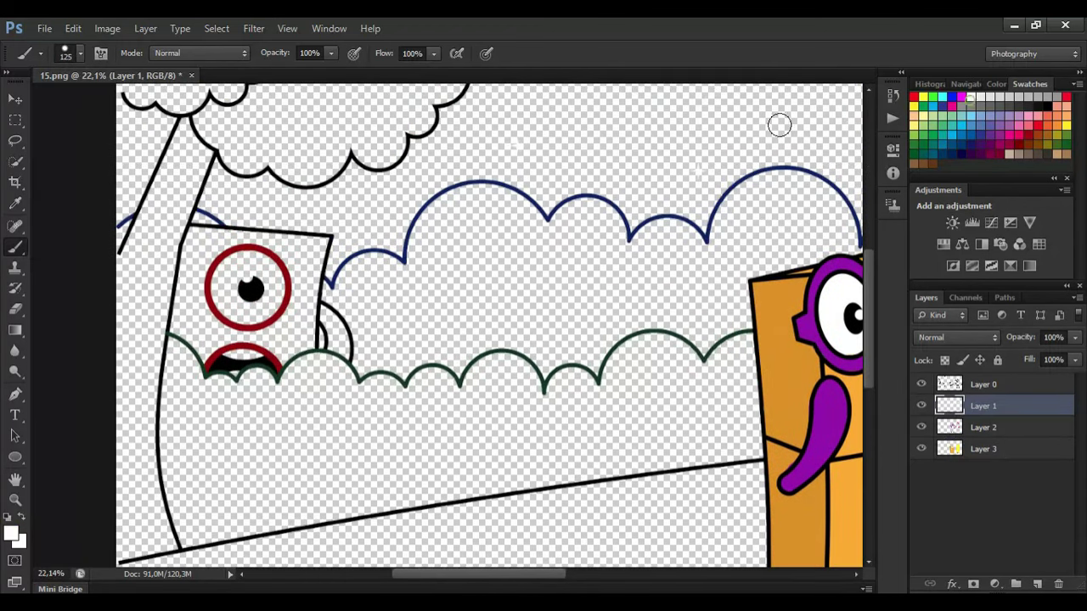
{"action": "mouse_move", "coordinate": [233, 312]}
{"action": "left_mouse_down"}
{"action": "mouse_move", "coordinate": [245, 257]}
{"action": "mouse_move", "coordinate": [276, 290]}
{"action": "mouse_move", "coordinate": [248, 274]}
{"action": "left_mouse_up"}
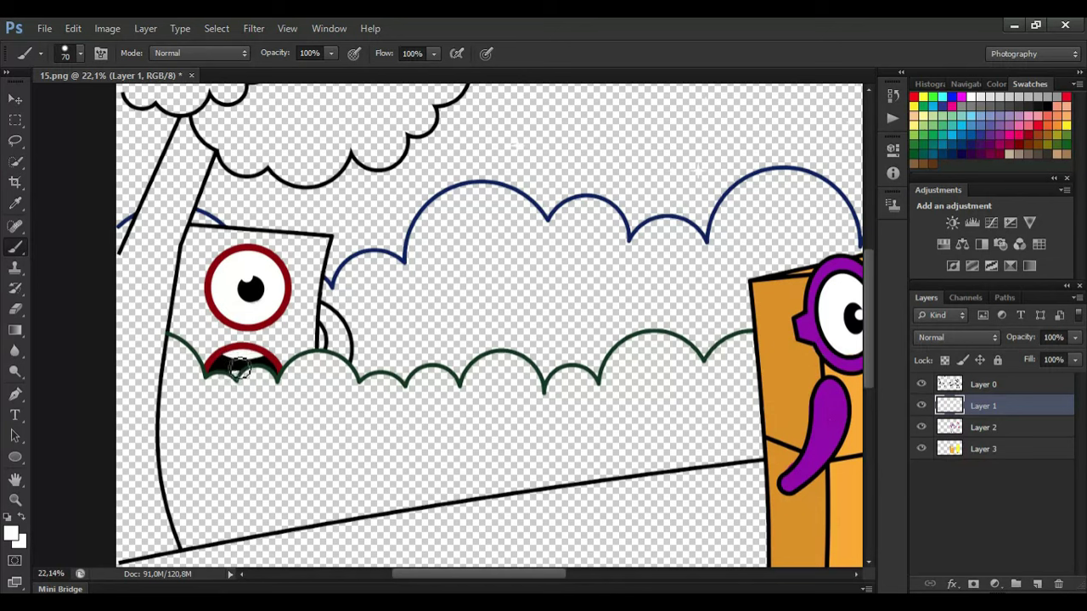
Fill the curved shape beside the one-eyed character on Layer 1 with the dark red sampled from its eye ring.
{"action": "left_click", "coordinate": [16, 204]}
{"action": "left_click", "coordinate": [209, 285]}
{"action": "left_click", "coordinate": [16, 246]}
{"action": "key", "text": "bracketleft"}
{"action": "key", "text": "bracketleft"}
{"action": "left_click_drag", "start_coordinate": [323, 311], "coordinate": [331, 319]}
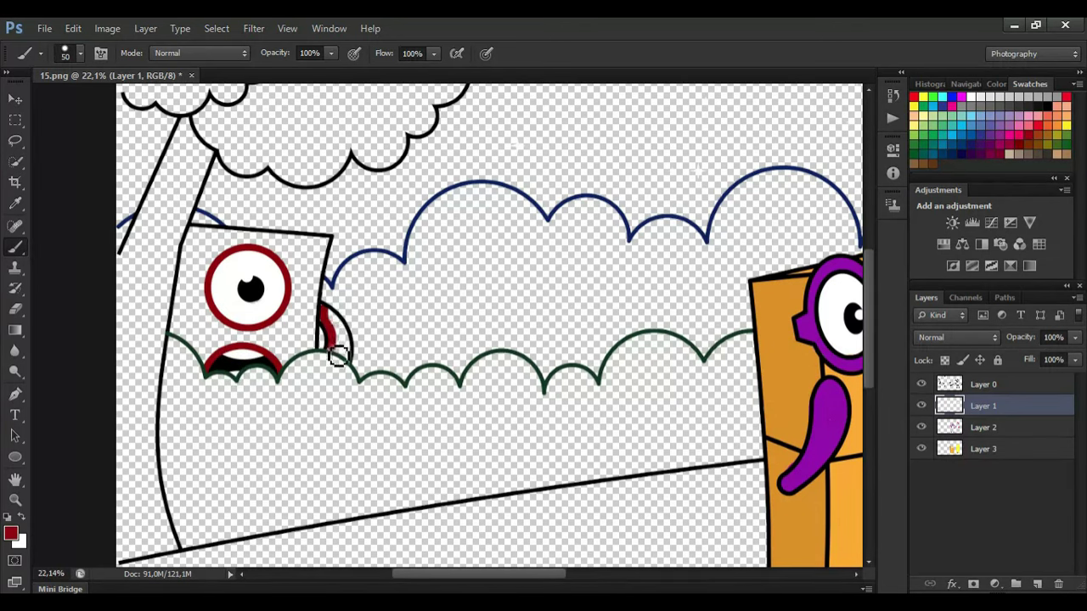
Fill the one-eyed character's square body with bright red on Layer 2, around the eye and mouth.
{"action": "left_click", "coordinate": [1007, 427]}
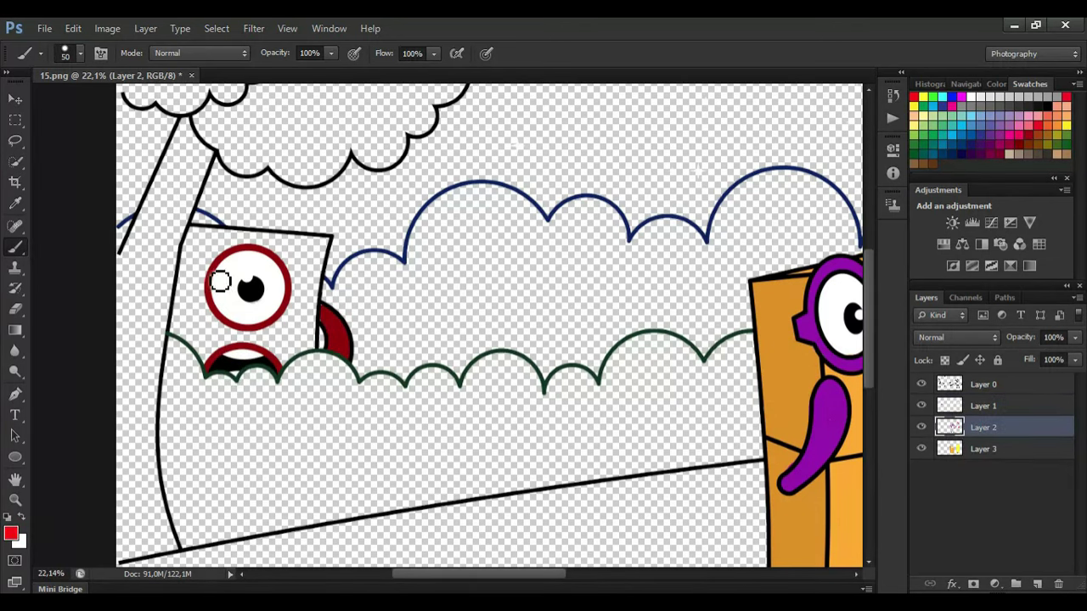
{"action": "mouse_move", "coordinate": [195, 246]}
{"action": "left_mouse_down"}
{"action": "mouse_move", "coordinate": [179, 325]}
{"action": "mouse_move", "coordinate": [204, 356]}
{"action": "mouse_move", "coordinate": [217, 345]}
{"action": "mouse_move", "coordinate": [297, 357]}
{"action": "left_mouse_up"}
{"action": "mouse_move", "coordinate": [319, 299]}
{"action": "left_mouse_down"}
{"action": "mouse_move", "coordinate": [312, 246]}
{"action": "mouse_move", "coordinate": [231, 239]}
{"action": "mouse_move", "coordinate": [197, 279]}
{"action": "mouse_move", "coordinate": [256, 343]}
{"action": "mouse_move", "coordinate": [282, 349]}
{"action": "mouse_move", "coordinate": [313, 257]}
{"action": "mouse_move", "coordinate": [296, 321]}
{"action": "mouse_move", "coordinate": [251, 340]}
{"action": "left_mouse_up"}
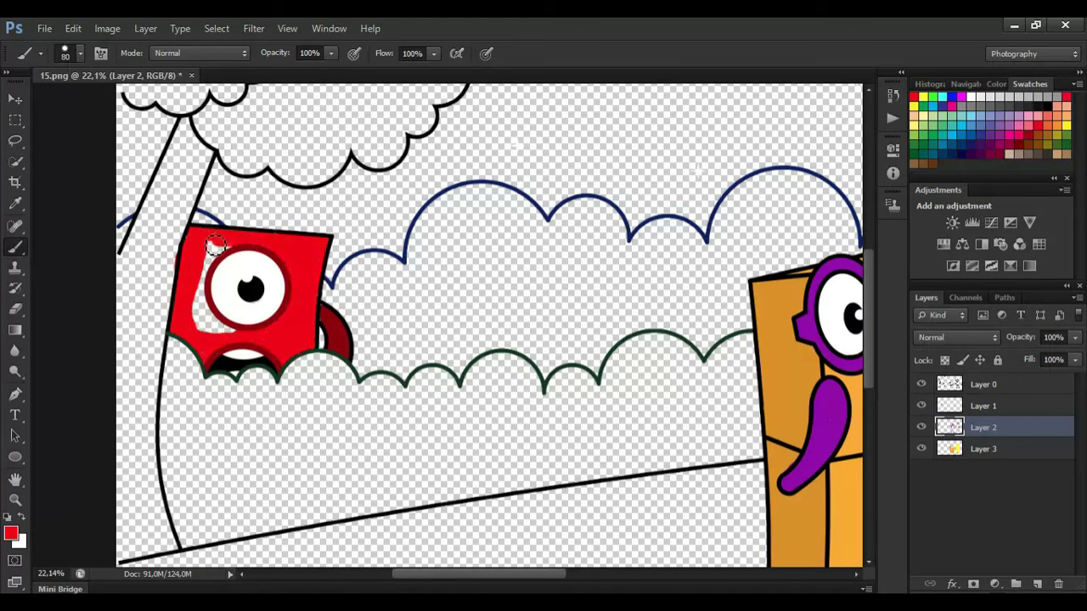
{"action": "mouse_move", "coordinate": [216, 245]}
{"action": "left_mouse_down"}
{"action": "mouse_move", "coordinate": [217, 334]}
{"action": "mouse_move", "coordinate": [218, 283]}
{"action": "left_mouse_up"}
{"action": "key", "text": "e"}
{"action": "key", "text": "b"}
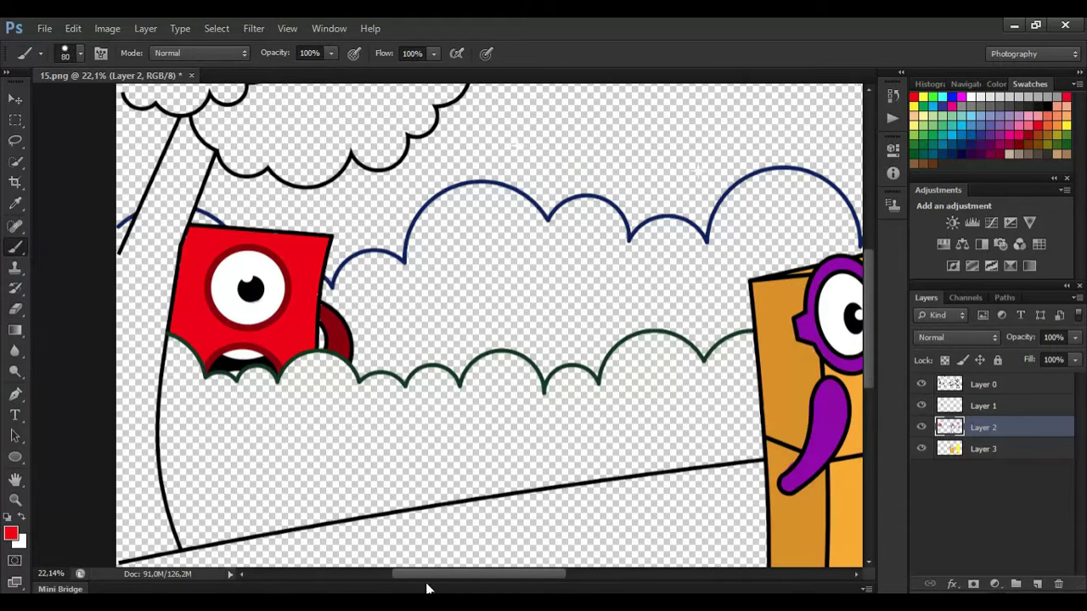
Set the foreground colour to a medium green and add a new layer directly below Layer 3.
{"action": "scroll", "coordinate": [429, 584], "scroll_direction": "down", "scroll_amount": 8}
{"action": "scroll", "coordinate": [587, 575], "scroll_direction": "right", "scroll_amount": 3}
{"action": "left_click", "coordinate": [932, 96]}
{"action": "left_click", "coordinate": [11, 533]}
{"action": "left_click", "coordinate": [526, 197]}
{"action": "left_click", "coordinate": [707, 151]}
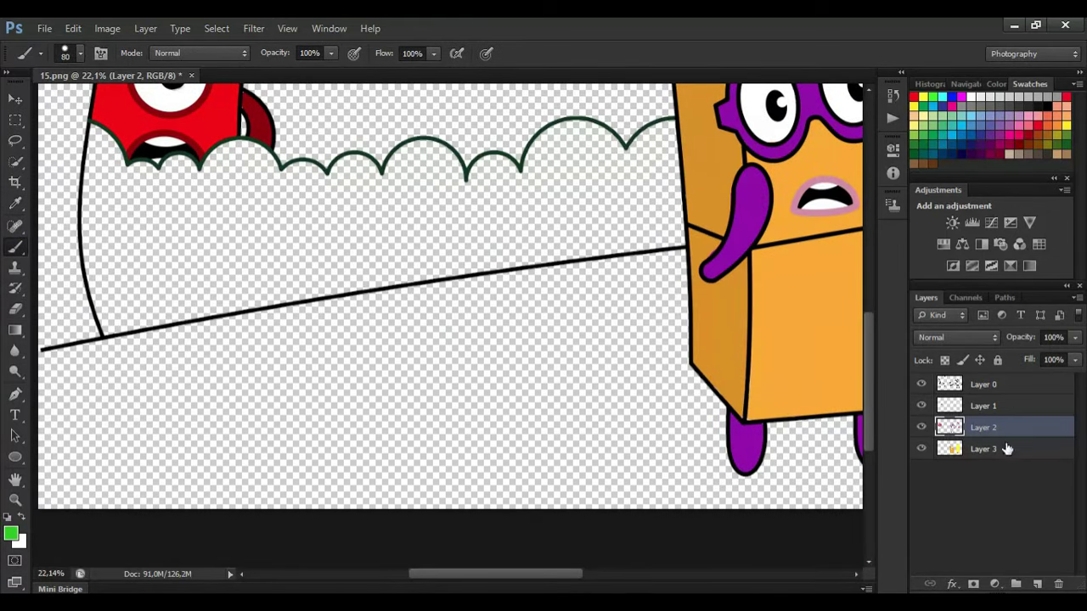
{"action": "left_click", "coordinate": [1006, 449]}
{"action": "left_click", "coordinate": [1037, 584], "text": "ctrl"}
Fill the whole ground area below the hill line with green on Layer 4, behind the characters.
{"action": "mouse_move", "coordinate": [44, 360]}
{"action": "left_mouse_down"}
{"action": "mouse_move", "coordinate": [684, 254]}
{"action": "mouse_move", "coordinate": [683, 348]}
{"action": "mouse_move", "coordinate": [645, 501]}
{"action": "mouse_move", "coordinate": [153, 500]}
{"action": "mouse_move", "coordinate": [49, 365]}
{"action": "mouse_move", "coordinate": [610, 286]}
{"action": "mouse_move", "coordinate": [97, 376]}
{"action": "mouse_move", "coordinate": [516, 339]}
{"action": "mouse_move", "coordinate": [247, 408]}
{"action": "mouse_move", "coordinate": [94, 463]}
{"action": "mouse_move", "coordinate": [671, 408]}
{"action": "mouse_move", "coordinate": [127, 484]}
{"action": "mouse_move", "coordinate": [624, 463]}
{"action": "mouse_move", "coordinate": [696, 413]}
{"action": "mouse_move", "coordinate": [552, 433]}
{"action": "left_mouse_up"}
{"action": "key", "text": "bracketright"}
{"action": "key", "text": "bracketright"}
{"action": "key", "text": "bracketright"}
{"action": "left_click_drag", "start_coordinate": [455, 575], "coordinate": [562, 574]}
{"action": "mouse_move", "coordinate": [473, 232]}
{"action": "left_mouse_down"}
{"action": "mouse_move", "coordinate": [848, 208]}
{"action": "mouse_move", "coordinate": [833, 216]}
{"action": "mouse_move", "coordinate": [847, 255]}
{"action": "mouse_move", "coordinate": [847, 497]}
{"action": "mouse_move", "coordinate": [761, 507]}
{"action": "mouse_move", "coordinate": [320, 507]}
{"action": "left_mouse_up"}
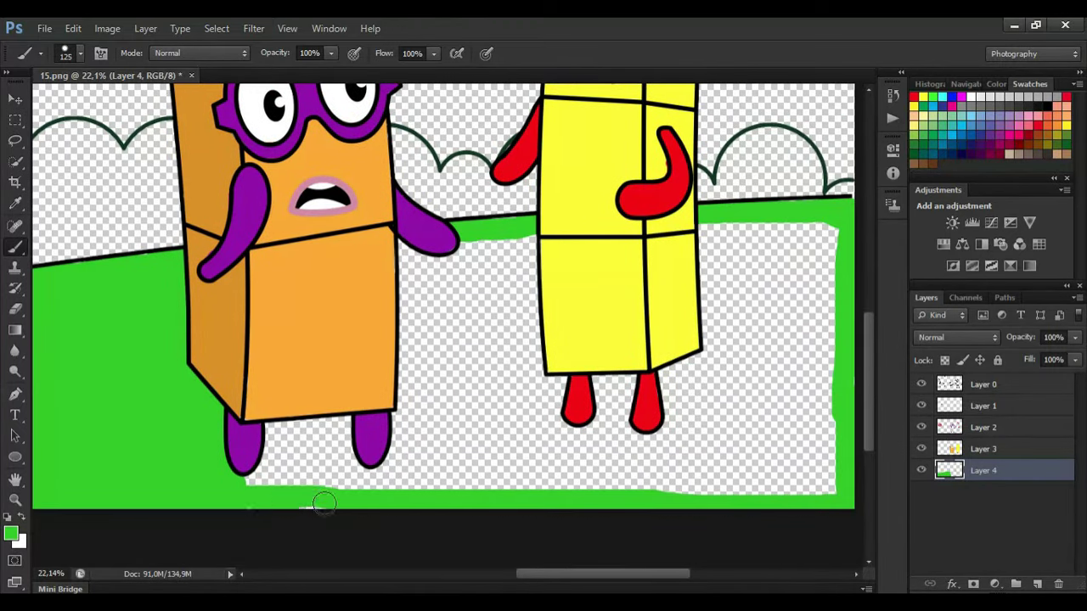
{"action": "key", "text": "bracketright"}
{"action": "key", "text": "bracketright"}
{"action": "mouse_move", "coordinate": [254, 475]}
{"action": "left_mouse_down"}
{"action": "mouse_move", "coordinate": [816, 482]}
{"action": "mouse_move", "coordinate": [263, 461]}
{"action": "mouse_move", "coordinate": [830, 438]}
{"action": "mouse_move", "coordinate": [389, 423]}
{"action": "mouse_move", "coordinate": [408, 404]}
{"action": "left_mouse_up"}
{"action": "mouse_move", "coordinate": [476, 403]}
{"action": "left_mouse_down"}
{"action": "mouse_move", "coordinate": [742, 397]}
{"action": "mouse_move", "coordinate": [700, 377]}
{"action": "mouse_move", "coordinate": [377, 389]}
{"action": "mouse_move", "coordinate": [387, 322]}
{"action": "mouse_move", "coordinate": [536, 279]}
{"action": "mouse_move", "coordinate": [526, 255]}
{"action": "mouse_move", "coordinate": [400, 262]}
{"action": "mouse_move", "coordinate": [836, 228]}
{"action": "mouse_move", "coordinate": [785, 257]}
{"action": "mouse_move", "coordinate": [819, 295]}
{"action": "mouse_move", "coordinate": [671, 365]}
{"action": "left_mouse_up"}
Add a new layer below Layer 4 and paint the bushes beyond the crowned character dark green.
{"action": "scroll", "coordinate": [645, 360], "scroll_direction": "down", "scroll_amount": 1}
{"action": "scroll", "coordinate": [459, 155], "scroll_direction": "up", "scroll_amount": 3}
{"action": "key", "text": "i"}
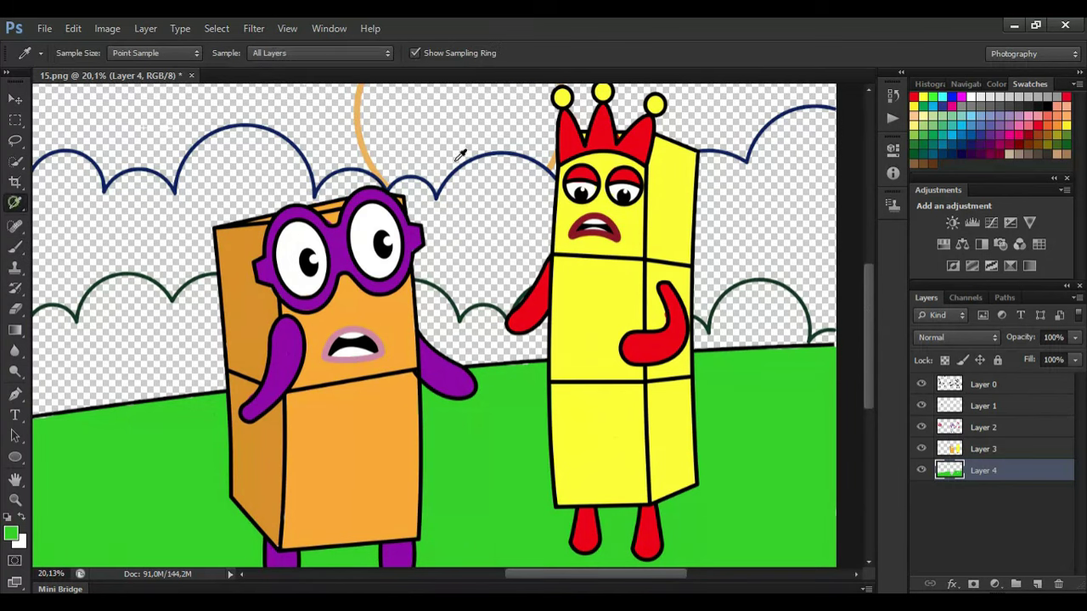
{"action": "left_click", "coordinate": [1037, 588]}
{"action": "key", "text": "b"}
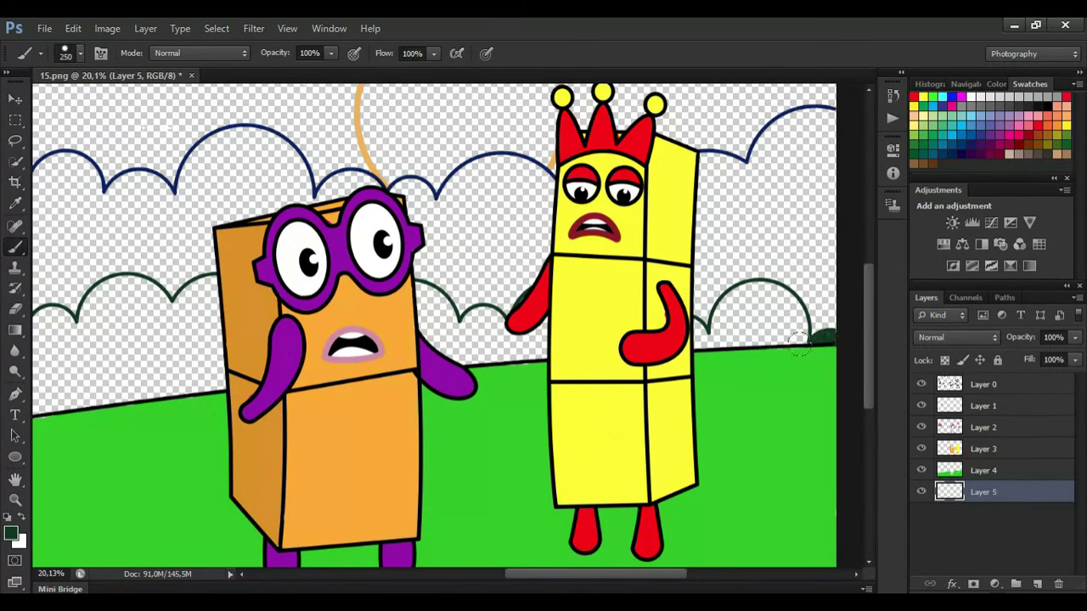
{"action": "key", "text": "bracketleft"}
{"action": "left_click", "coordinate": [761, 329]}
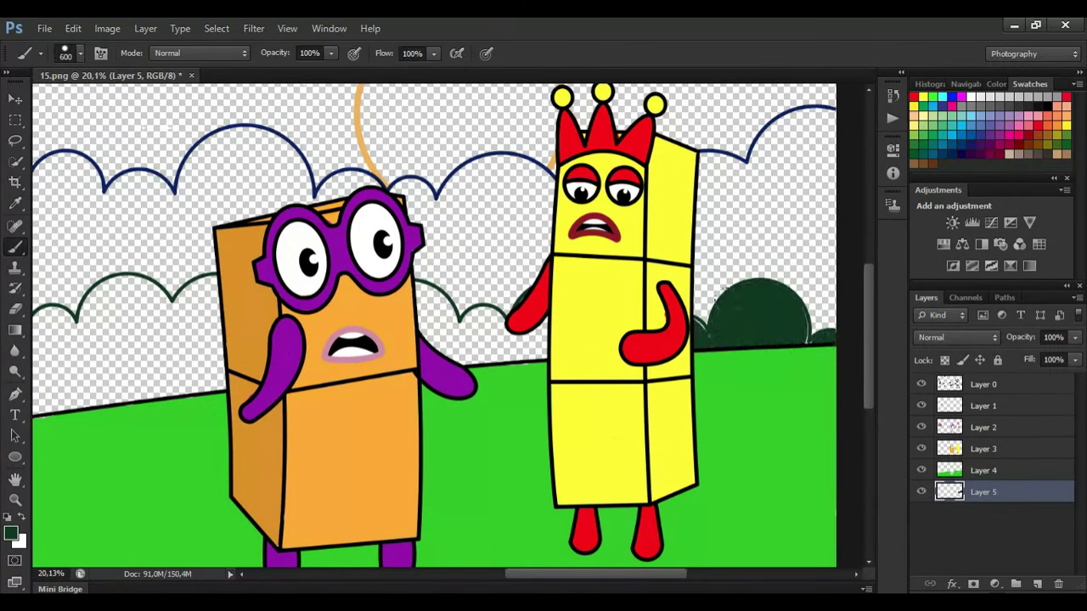
Fill the bushes between the two block characters and behind the bespectacled one with dark green on Layer 5.
{"action": "left_click", "coordinate": [552, 332]}
{"action": "key", "text": "bracketleft"}
{"action": "key", "text": "bracketleft"}
{"action": "left_click", "coordinate": [481, 335]}
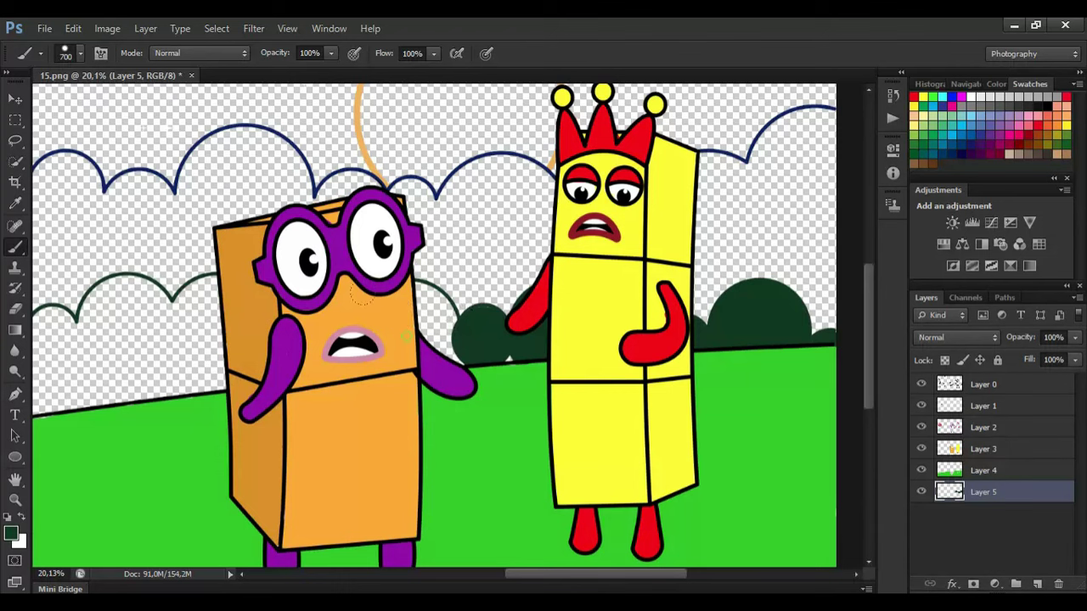
{"action": "left_click", "coordinate": [407, 337]}
{"action": "left_click", "coordinate": [509, 395]}
{"action": "left_click", "coordinate": [217, 332]}
{"action": "left_click", "coordinate": [127, 332]}
{"action": "left_click", "coordinate": [200, 407]}
{"action": "left_click", "coordinate": [126, 411]}
Paint the rounded bush tops between the bespectacled character and the red one dark green on Layer 5.
{"action": "left_click_drag", "start_coordinate": [581, 576], "coordinate": [487, 576]}
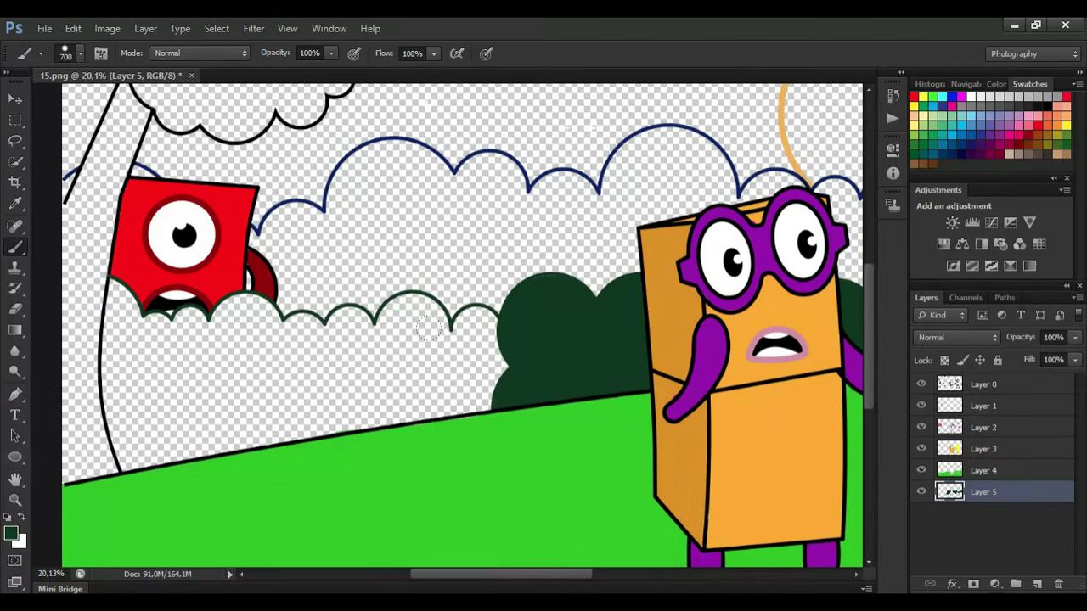
{"action": "key", "text": "bracketleft"}
{"action": "key", "text": "bracketleft"}
{"action": "key", "text": "bracketleft"}
{"action": "key", "text": "bracketleft"}
{"action": "left_click", "coordinate": [471, 336]}
{"action": "left_click", "coordinate": [411, 333]}
{"action": "left_click", "coordinate": [346, 338]}
{"action": "left_click", "coordinate": [301, 339]}
{"action": "left_click", "coordinate": [245, 333]}
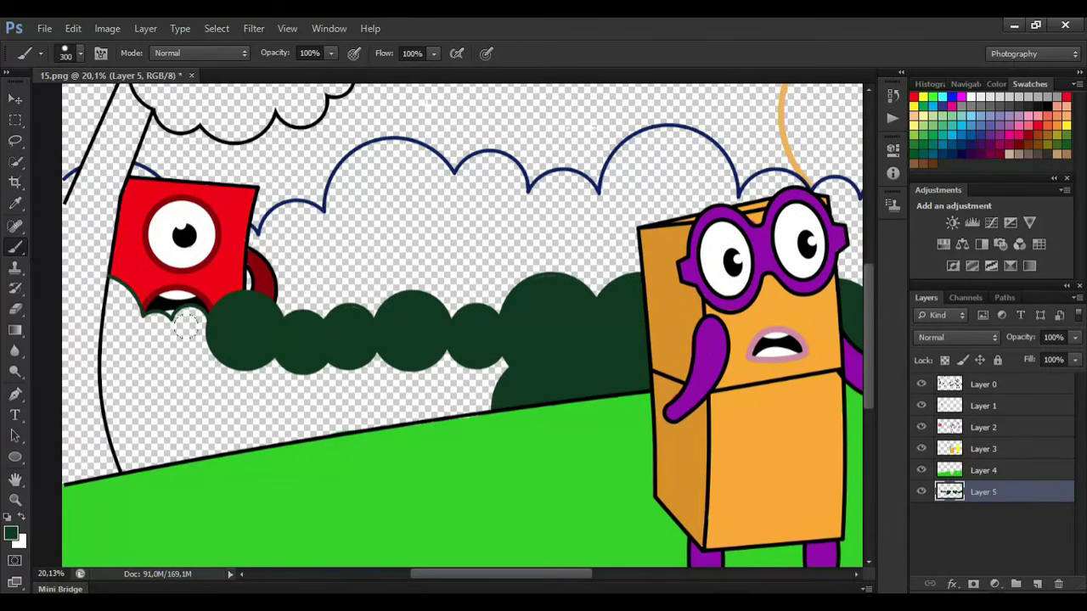
Fill the remaining bushes around the red character down to the hill with dark green and erase the spill across the trunk.
{"action": "key", "text": "bracketleft"}
{"action": "left_click", "coordinate": [187, 327]}
{"action": "left_click", "coordinate": [154, 331]}
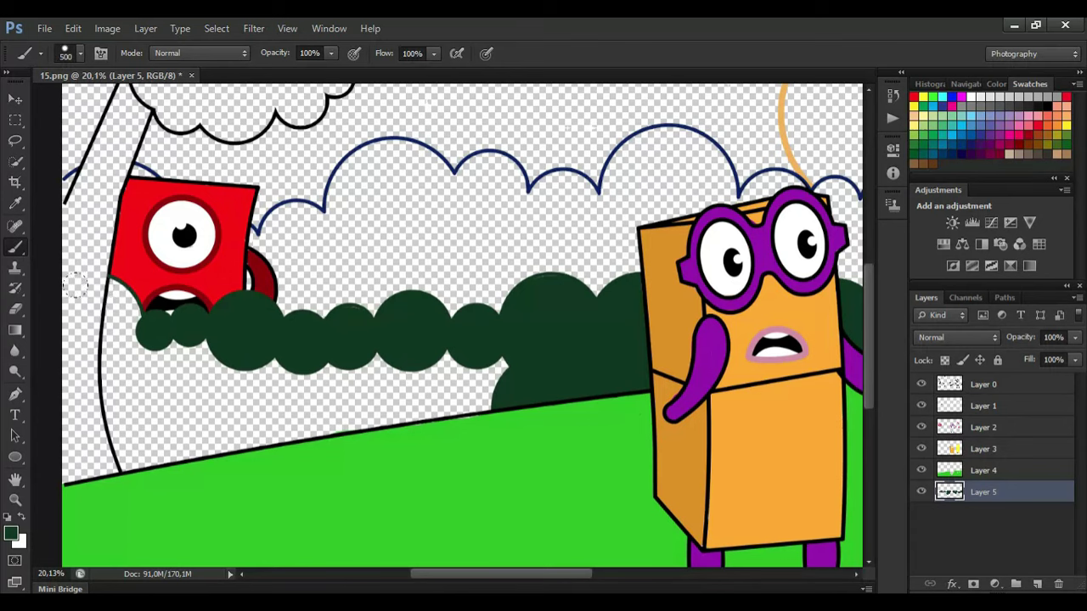
{"action": "left_click", "coordinate": [101, 316]}
{"action": "key", "text": "e"}
{"action": "left_click_drag", "start_coordinate": [68, 307], "coordinate": [68, 327]}
{"action": "left_click_drag", "start_coordinate": [436, 577], "coordinate": [432, 577]}
{"action": "mouse_move", "coordinate": [114, 285]}
{"action": "left_mouse_down"}
{"action": "mouse_move", "coordinate": [119, 362]}
{"action": "mouse_move", "coordinate": [110, 286]}
{"action": "mouse_move", "coordinate": [138, 419]}
{"action": "mouse_move", "coordinate": [146, 322]}
{"action": "mouse_move", "coordinate": [158, 415]}
{"action": "mouse_move", "coordinate": [208, 449]}
{"action": "mouse_move", "coordinate": [449, 408]}
{"action": "mouse_move", "coordinate": [264, 418]}
{"action": "mouse_move", "coordinate": [462, 375]}
{"action": "mouse_move", "coordinate": [169, 409]}
{"action": "mouse_move", "coordinate": [444, 359]}
{"action": "mouse_move", "coordinate": [169, 373]}
{"action": "mouse_move", "coordinate": [197, 328]}
{"action": "left_mouse_up"}
{"action": "key", "text": "b"}
{"action": "key", "text": "bracketleft"}
{"action": "key", "text": "bracketleft"}
Sample the dark blue of the distant treetop outline as foreground colour and add a new layer above Layer 5.
{"action": "left_click", "coordinate": [13, 207]}
{"action": "left_click", "coordinate": [341, 211]}
{"action": "key", "text": "b"}
{"action": "left_click", "coordinate": [1037, 584]}
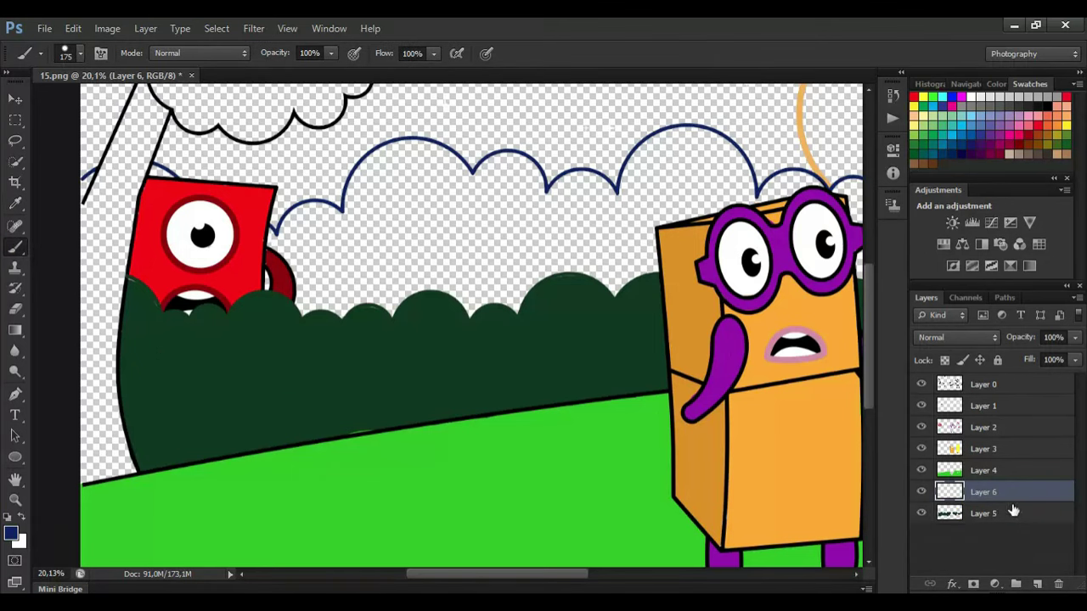
Paint the rounded distant treetops from the trunk to the bespectacled character dark blue on Layer 5.
{"action": "left_click", "coordinate": [1013, 511]}
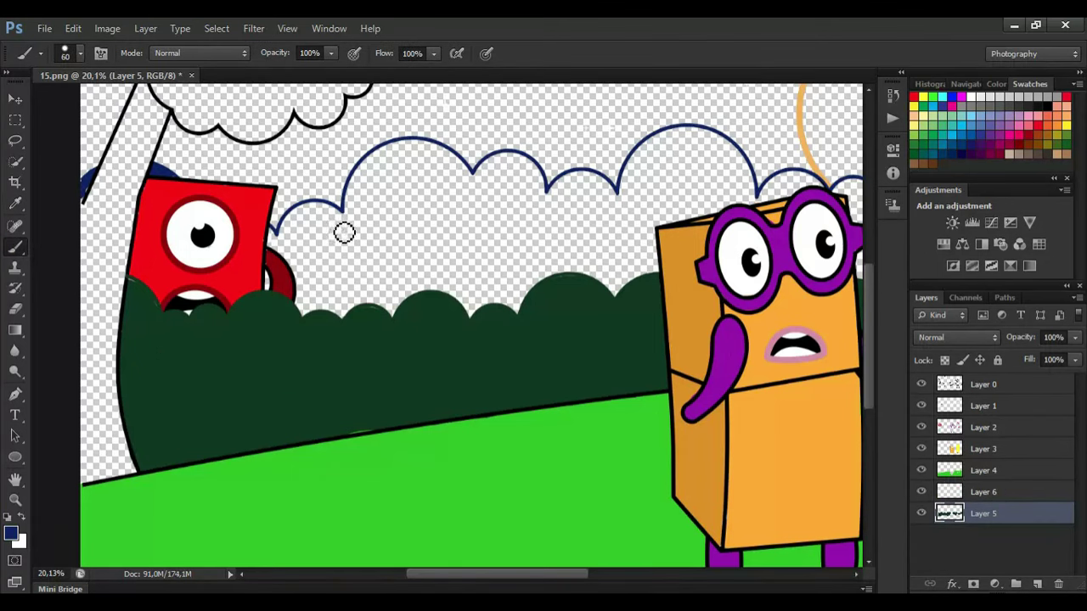
{"action": "left_click", "coordinate": [316, 241]}
{"action": "left_click", "coordinate": [416, 213]}
{"action": "left_click", "coordinate": [509, 191]}
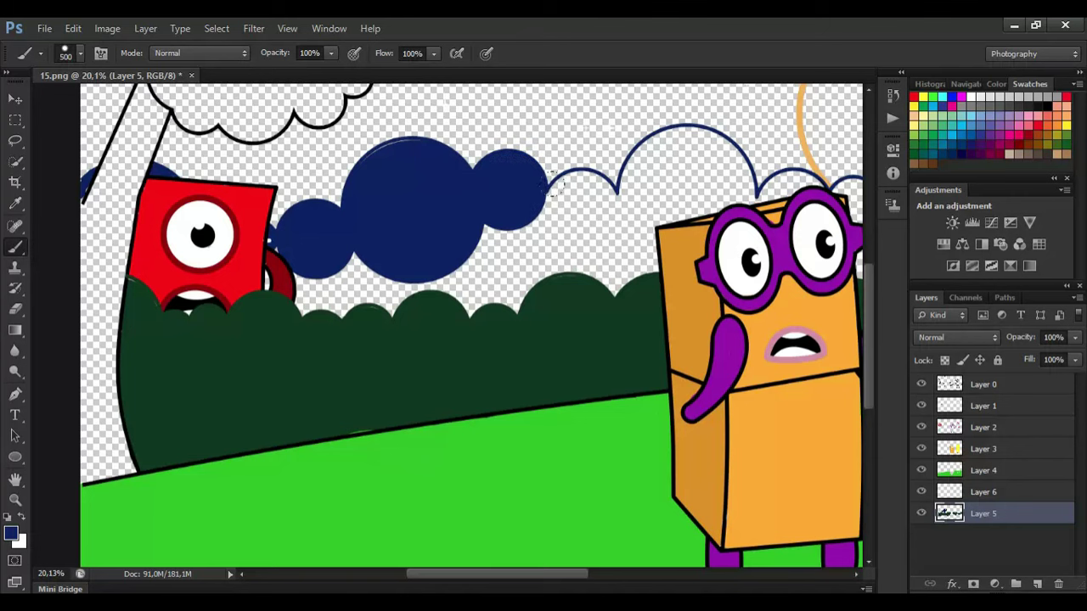
{"action": "left_click", "coordinate": [582, 210]}
{"action": "key", "text": "]"}
{"action": "left_click", "coordinate": [688, 196]}
{"action": "left_click_drag", "start_coordinate": [626, 275], "coordinate": [283, 323]}
{"action": "left_click_drag", "start_coordinate": [519, 574], "coordinate": [577, 579]}
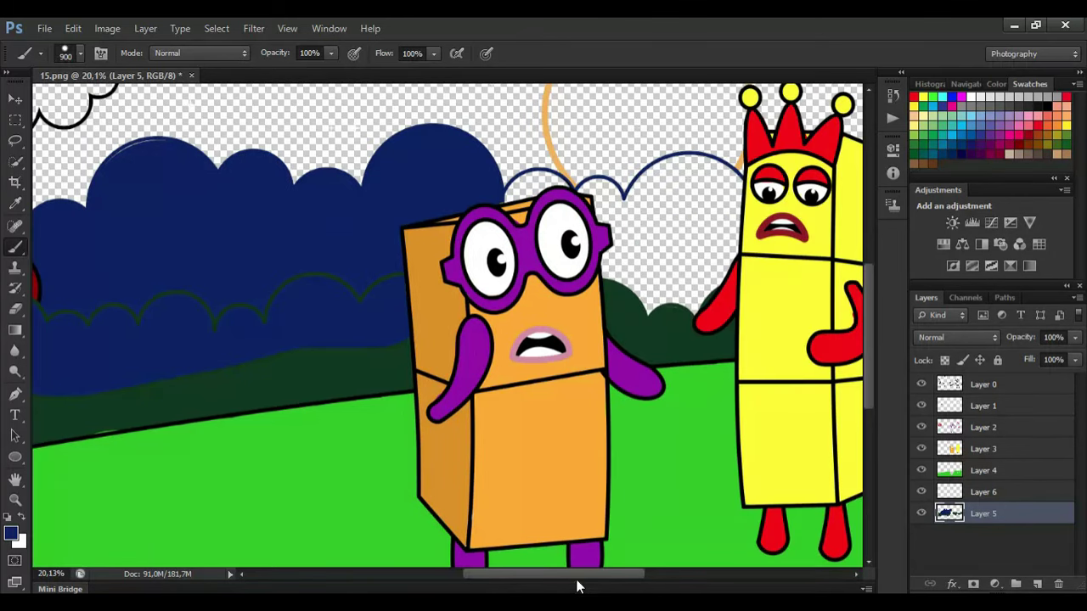
{"action": "key", "text": "ctrl+z"}
Move Layer 6 below Layer 5 and fill the area between the blue treetops and the bushes with dark blue on it.
{"action": "left_click_drag", "start_coordinate": [1045, 498], "coordinate": [1046, 520]}
{"action": "left_click_drag", "start_coordinate": [554, 574], "coordinate": [540, 574]}
{"action": "key", "text": "["}
{"action": "key", "text": "["}
{"action": "left_click_drag", "start_coordinate": [125, 280], "coordinate": [409, 255]}
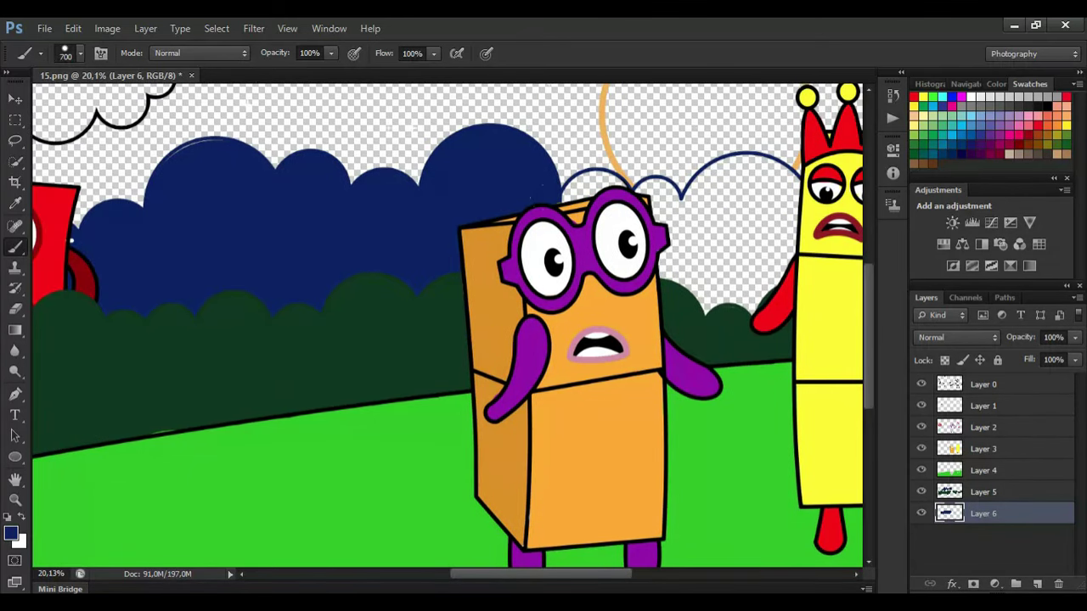
Paint the small distant treetops just behind the bespectacled character dark blue on Layer 6.
{"action": "left_click", "coordinate": [596, 209]}
{"action": "key", "text": "["}
{"action": "key", "text": "["}
{"action": "left_click", "coordinate": [657, 200]}
{"action": "left_click_drag", "start_coordinate": [611, 576], "coordinate": [644, 576]}
Fill the distant treetops on both sides of the crowned character with dark blue on Layer 6.
{"action": "key", "text": "]"}
{"action": "key", "text": "]"}
{"action": "key", "text": "]"}
{"action": "key", "text": "]"}
{"action": "key", "text": "]"}
{"action": "key", "text": "]"}
{"action": "left_click", "coordinate": [586, 227]}
{"action": "left_click", "coordinate": [555, 252]}
{"action": "left_click", "coordinate": [806, 179]}
{"action": "left_click", "coordinate": [699, 223]}
{"action": "left_click_drag", "start_coordinate": [811, 263], "coordinate": [721, 235]}
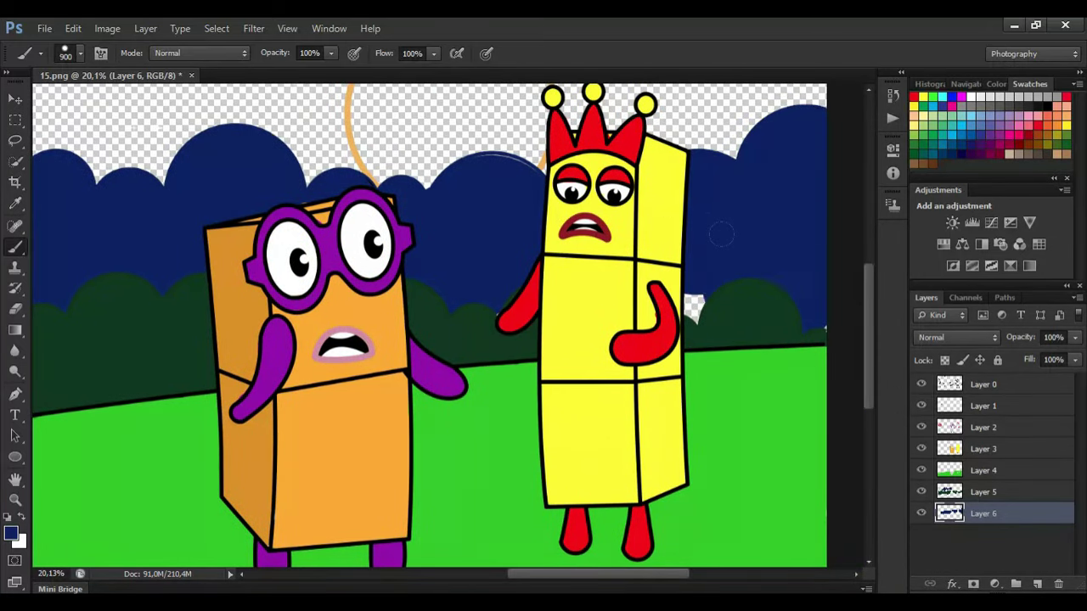
Choose a brown swatch, add a new layer below Layer 6 and fill the lower tree trunk with brown.
{"action": "left_click_drag", "start_coordinate": [533, 575], "coordinate": [433, 575]}
{"action": "left_click", "coordinate": [925, 156]}
{"action": "left_click", "coordinate": [1037, 584]}
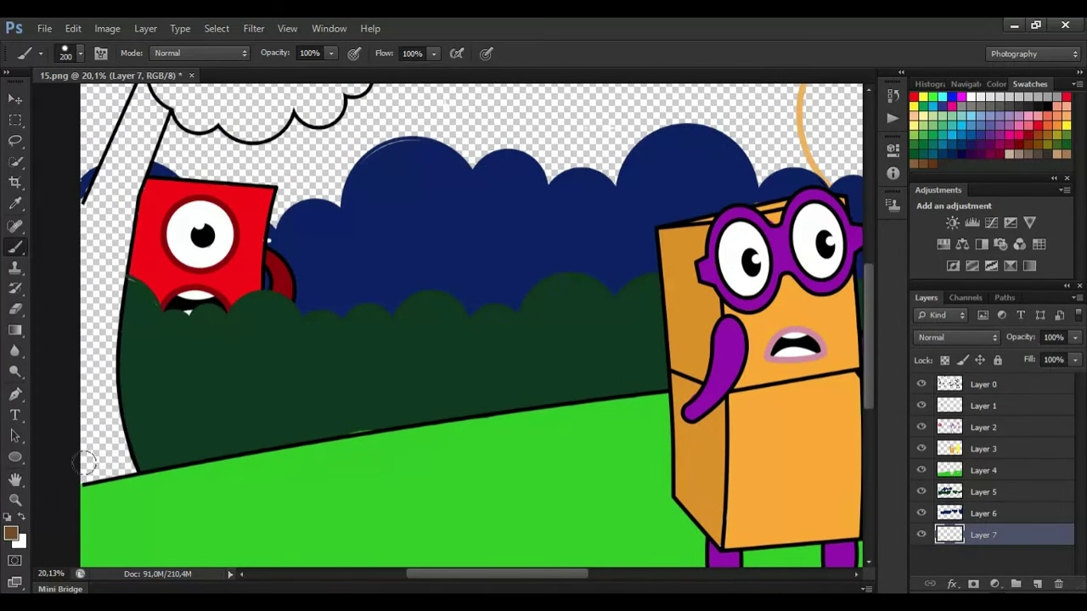
{"action": "mouse_move", "coordinate": [87, 463]}
{"action": "left_mouse_down"}
{"action": "mouse_move", "coordinate": [118, 429]}
{"action": "mouse_move", "coordinate": [100, 203]}
{"action": "mouse_move", "coordinate": [89, 450]}
{"action": "mouse_move", "coordinate": [127, 424]}
{"action": "left_mouse_up"}
Fill the narrow upper part of the tree trunk up to the foliage with brown on Layer 7.
{"action": "scroll", "coordinate": [228, 248], "scroll_direction": "up", "scroll_amount": 2}
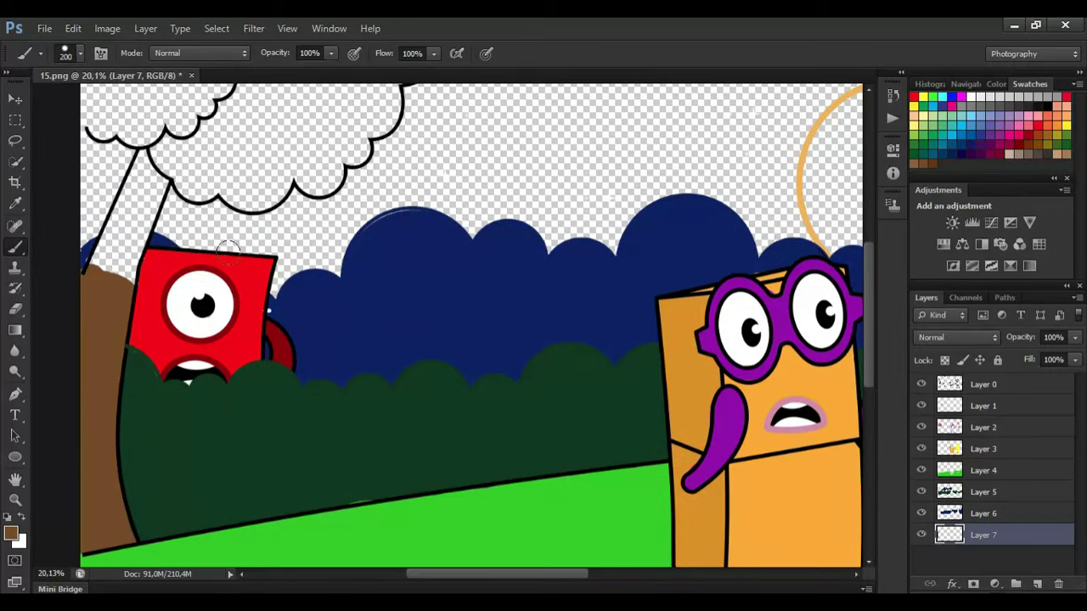
{"action": "key", "text": "["}
{"action": "key", "text": "["}
{"action": "key", "text": "["}
{"action": "key", "text": "["}
{"action": "mouse_move", "coordinate": [141, 151]}
{"action": "left_mouse_down"}
{"action": "mouse_move", "coordinate": [160, 198]}
{"action": "mouse_move", "coordinate": [130, 284]}
{"action": "left_mouse_up"}
{"action": "mouse_move", "coordinate": [115, 231]}
{"action": "left_mouse_down"}
{"action": "mouse_move", "coordinate": [149, 174]}
{"action": "mouse_move", "coordinate": [141, 202]}
{"action": "left_mouse_up"}
Sample the bright green of the ground and fill both clumps of the tree's foliage with it on Layer 7.
{"action": "left_click", "coordinate": [555, 483], "text": "alt"}
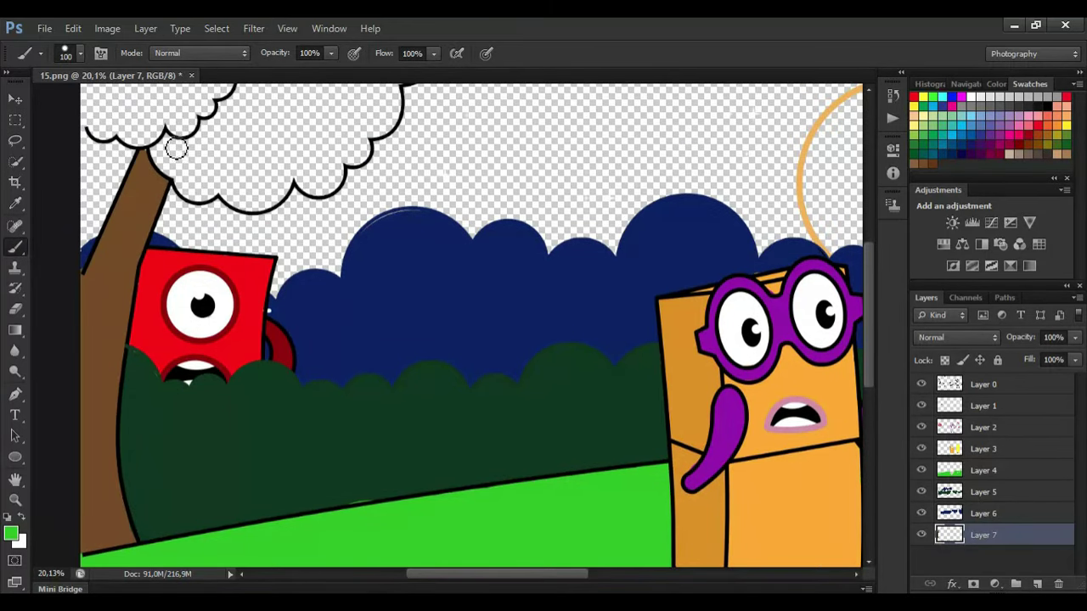
{"action": "scroll", "coordinate": [869, 270], "scroll_direction": "up", "scroll_amount": 2}
{"action": "mouse_move", "coordinate": [87, 89]}
{"action": "left_mouse_down"}
{"action": "mouse_move", "coordinate": [90, 179]}
{"action": "mouse_move", "coordinate": [152, 208]}
{"action": "mouse_move", "coordinate": [182, 249]}
{"action": "mouse_move", "coordinate": [265, 273]}
{"action": "mouse_move", "coordinate": [330, 253]}
{"action": "mouse_move", "coordinate": [423, 115]}
{"action": "mouse_move", "coordinate": [213, 95]}
{"action": "mouse_move", "coordinate": [399, 136]}
{"action": "mouse_move", "coordinate": [179, 191]}
{"action": "mouse_move", "coordinate": [304, 219]}
{"action": "mouse_move", "coordinate": [102, 189]}
{"action": "mouse_move", "coordinate": [83, 197]}
{"action": "left_mouse_up"}
{"action": "key", "text": "bracketright"}
{"action": "key", "text": "bracketright"}
{"action": "key", "text": "bracketright"}
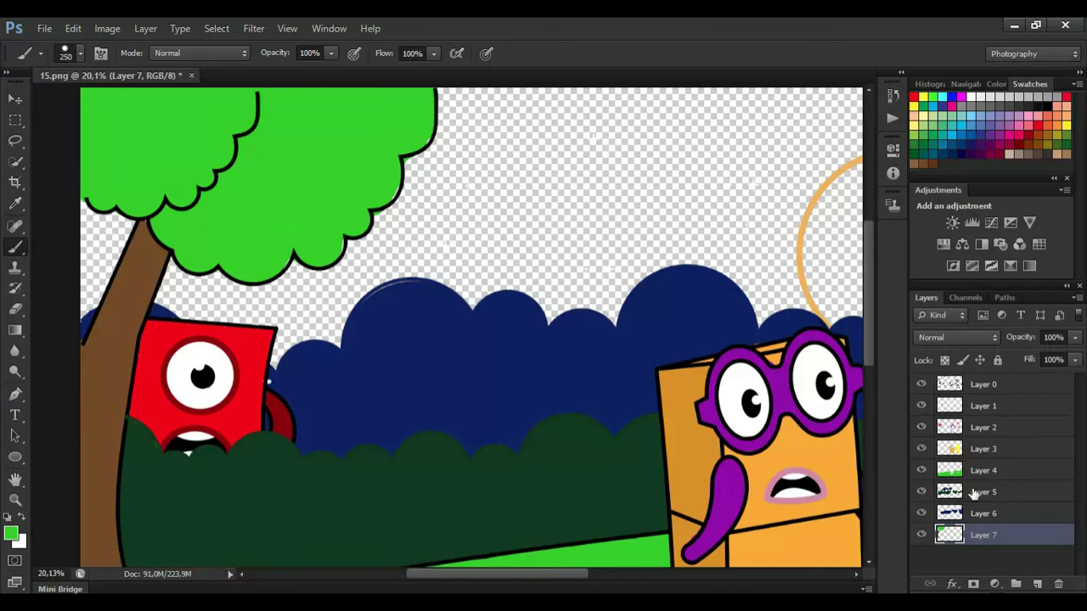
Add a new layer below Layer 7, and fill the moon on Layer 7 with the orange sampled from its outline.
{"action": "left_click", "coordinate": [1036, 584]}
{"action": "scroll", "coordinate": [411, 263], "scroll_direction": "down", "scroll_amount": 3}
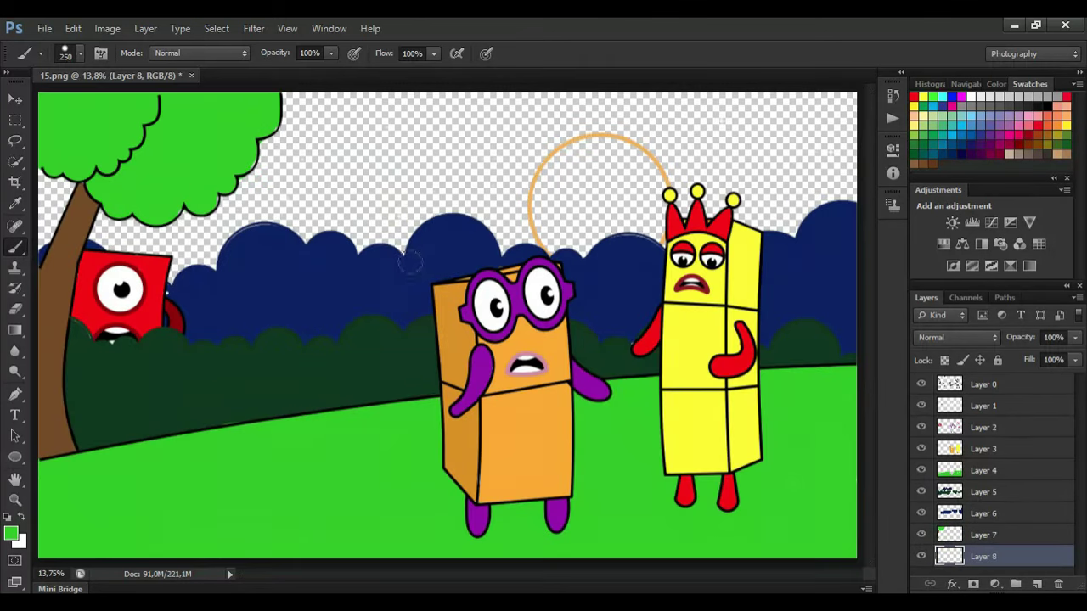
{"action": "left_click", "coordinate": [983, 535]}
{"action": "left_click", "coordinate": [13, 205]}
{"action": "key", "text": "b"}
{"action": "mouse_move", "coordinate": [577, 239]}
{"action": "left_mouse_down"}
{"action": "mouse_move", "coordinate": [547, 219]}
{"action": "mouse_move", "coordinate": [556, 154]}
{"action": "mouse_move", "coordinate": [650, 180]}
{"action": "mouse_move", "coordinate": [577, 234]}
{"action": "mouse_move", "coordinate": [599, 200]}
{"action": "left_mouse_up"}
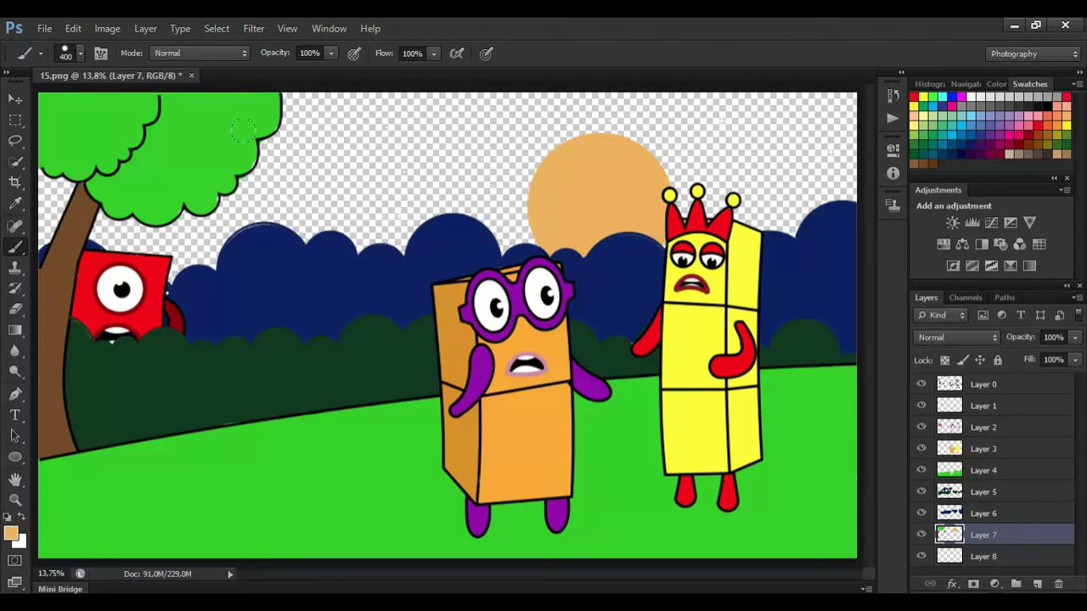
Paint the moon and a glow around it pale cream using a soft round brush at 2200 px.
{"action": "left_click", "coordinate": [80, 55]}
{"action": "left_click", "coordinate": [58, 175]}
{"action": "left_click", "coordinate": [12, 533]}
{"action": "left_click", "coordinate": [381, 169]}
{"action": "left_click", "coordinate": [708, 151]}
{"action": "left_click", "coordinate": [599, 205]}
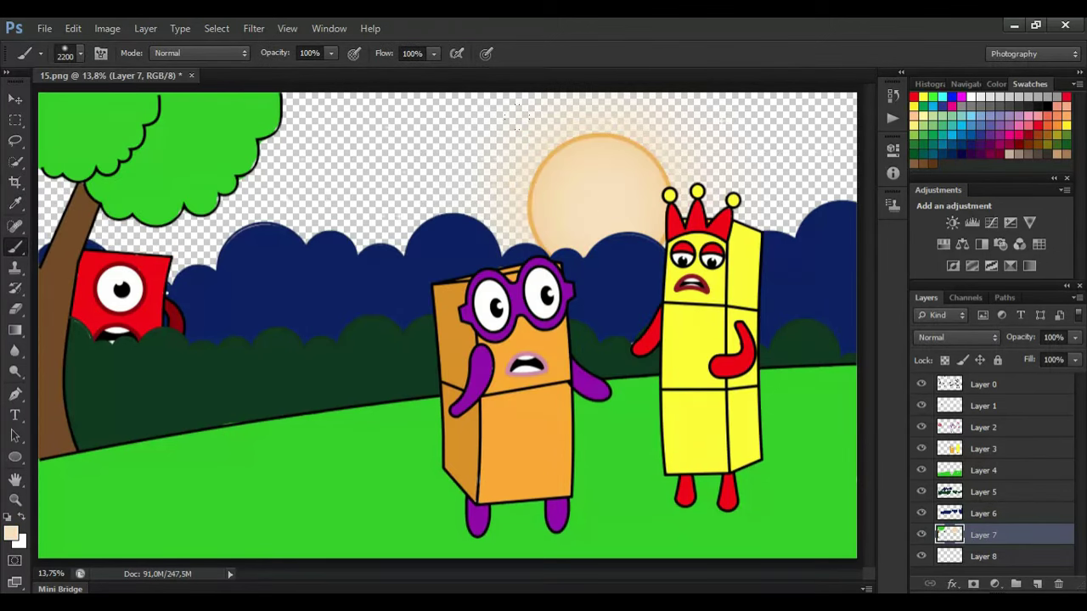
Choose a hard round brush and set the foreground colour to a dark, muted navy based on the 1b1464 swatch.
{"action": "left_click", "coordinate": [80, 54]}
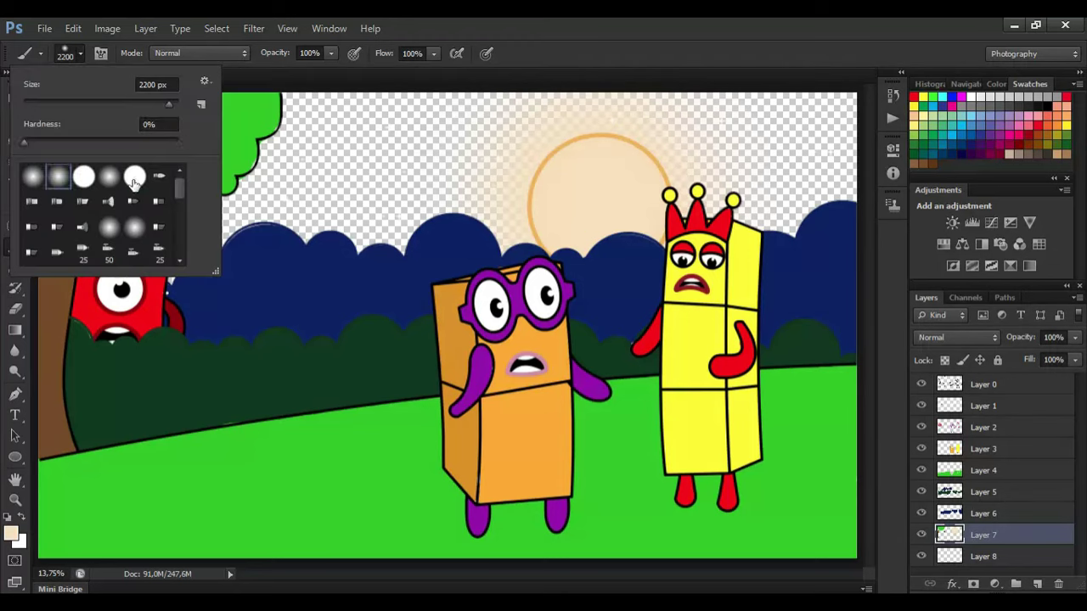
{"action": "left_click", "coordinate": [134, 176]}
{"action": "left_click", "coordinate": [12, 533]}
{"action": "left_click", "coordinate": [709, 171]}
{"action": "left_click", "coordinate": [16, 204]}
{"action": "left_click", "coordinate": [969, 144]}
{"action": "left_click", "coordinate": [11, 533]}
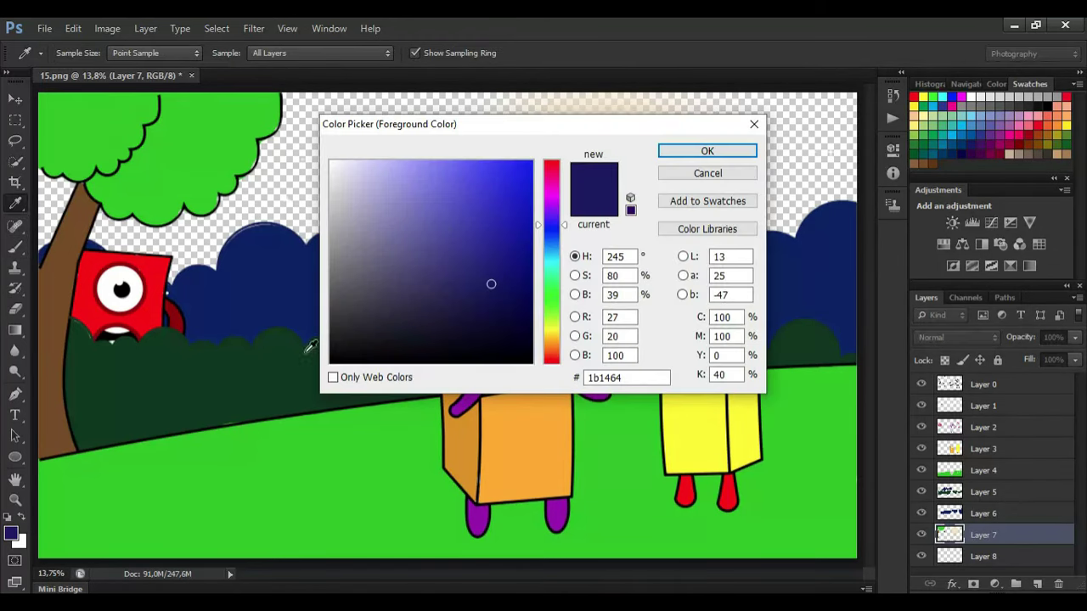
{"action": "left_click", "coordinate": [455, 310]}
{"action": "left_click", "coordinate": [708, 151]}
Fill the night sky behind the moon and treetops with the dark navy on Layer 8.
{"action": "left_click", "coordinate": [16, 247]}
{"action": "left_click", "coordinate": [984, 557]}
{"action": "mouse_move", "coordinate": [793, 151]}
{"action": "left_mouse_down"}
{"action": "mouse_move", "coordinate": [688, 127]}
{"action": "mouse_move", "coordinate": [247, 145]}
{"action": "mouse_move", "coordinate": [356, 212]}
{"action": "mouse_move", "coordinate": [836, 143]}
{"action": "mouse_move", "coordinate": [407, 245]}
{"action": "left_mouse_up"}
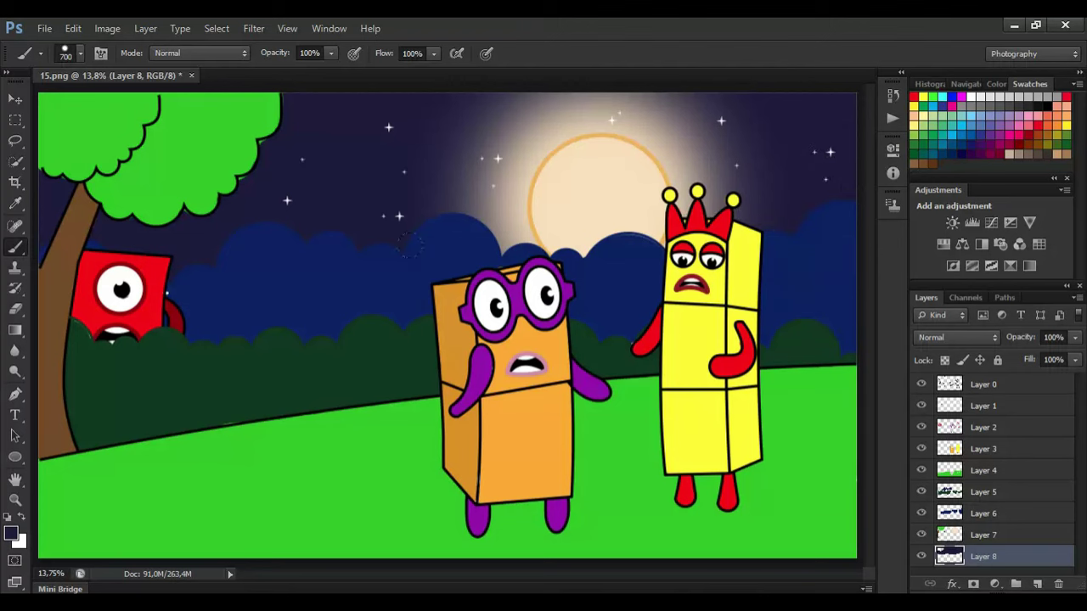
Set a soft brush to 27% flow and make a darker shade of the ground's green the foreground colour for Layer 4.
{"action": "left_click_drag", "start_coordinate": [429, 65], "coordinate": [371, 72]}
{"action": "left_click", "coordinate": [68, 52]}
{"action": "left_click", "coordinate": [984, 492]}
{"action": "left_click", "coordinate": [15, 204]}
{"action": "left_click", "coordinate": [425, 431]}
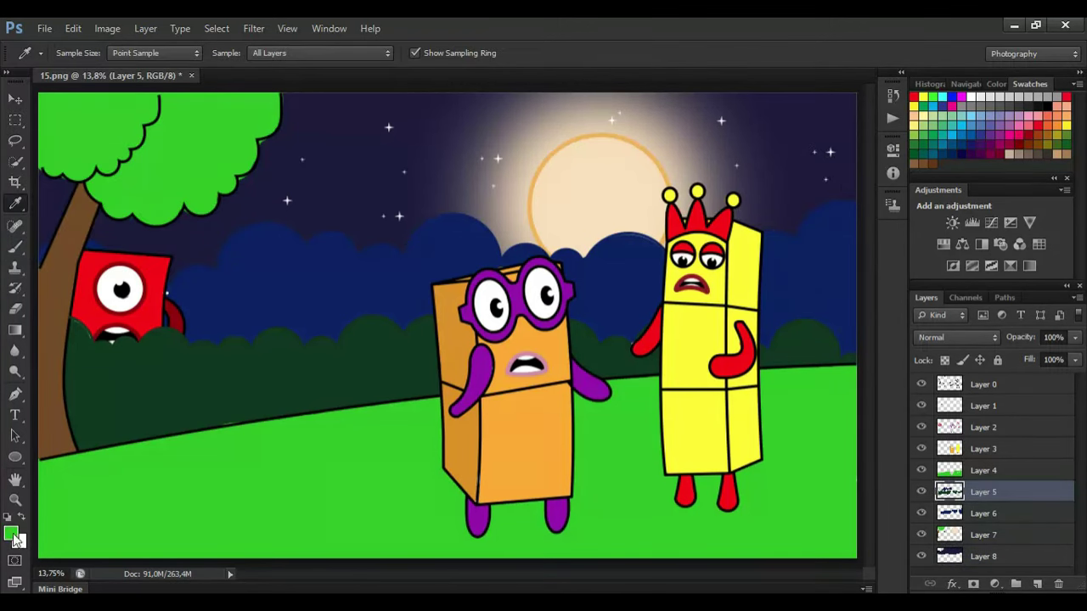
{"action": "left_click", "coordinate": [11, 533]}
{"action": "left_click", "coordinate": [488, 281]}
{"action": "left_click", "coordinate": [707, 158]}
{"action": "left_click", "coordinate": [984, 470]}
{"action": "key", "text": "b"}
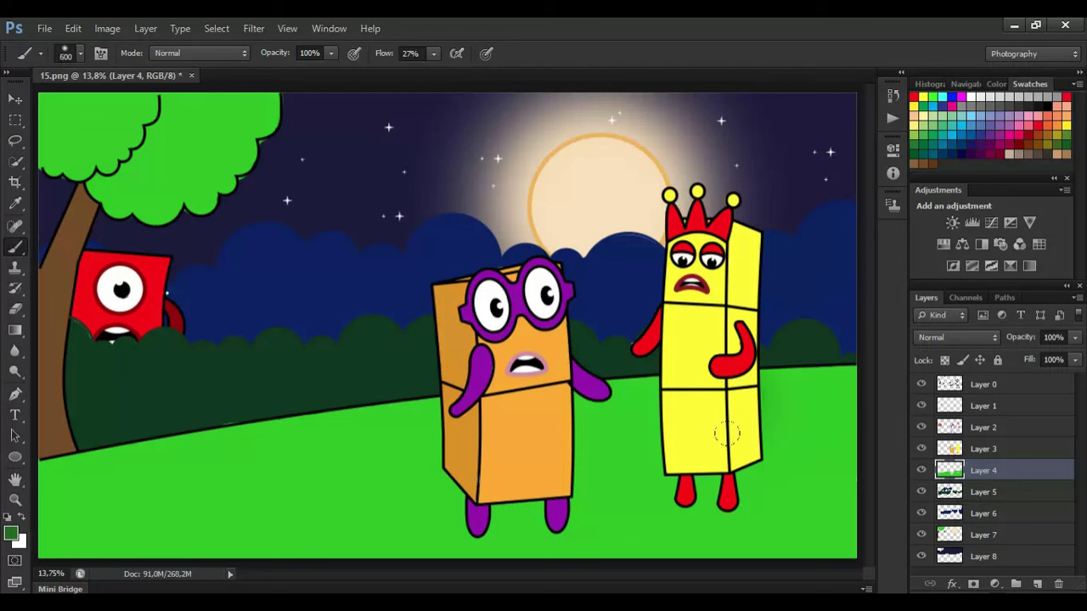
Shade the ground around the two standing characters and along its outer edges with soft dark green on Layer 4.
{"action": "mouse_move", "coordinate": [727, 433]}
{"action": "left_mouse_down"}
{"action": "mouse_move", "coordinate": [710, 491]}
{"action": "mouse_move", "coordinate": [670, 414]}
{"action": "left_mouse_up"}
{"action": "left_click_drag", "start_coordinate": [685, 494], "coordinate": [715, 519]}
{"action": "key", "text": "bracketleft"}
{"action": "mouse_move", "coordinate": [561, 410]}
{"action": "left_mouse_down"}
{"action": "mouse_move", "coordinate": [498, 489]}
{"action": "mouse_move", "coordinate": [562, 395]}
{"action": "left_mouse_up"}
{"action": "mouse_move", "coordinate": [49, 482]}
{"action": "left_mouse_down"}
{"action": "mouse_move", "coordinate": [101, 454]}
{"action": "mouse_move", "coordinate": [402, 411]}
{"action": "mouse_move", "coordinate": [734, 382]}
{"action": "mouse_move", "coordinate": [845, 390]}
{"action": "mouse_move", "coordinate": [755, 548]}
{"action": "mouse_move", "coordinate": [208, 544]}
{"action": "mouse_move", "coordinate": [446, 552]}
{"action": "left_mouse_up"}
{"action": "key", "text": "bracketright"}
{"action": "key", "text": "bracketright"}
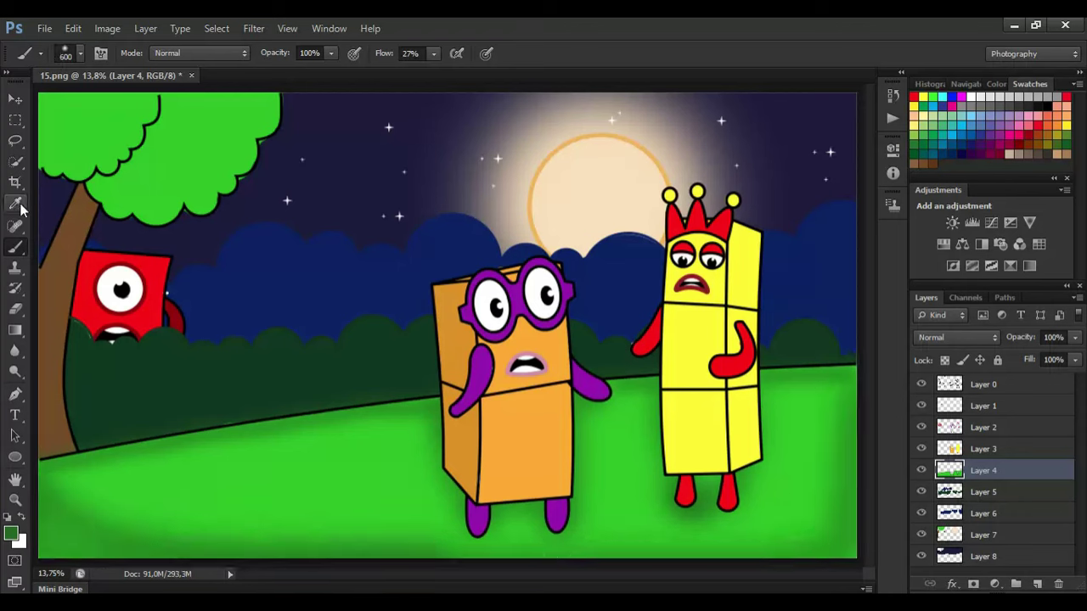
Set the foreground colour to a pale cream derived from the light orange swatch.
{"action": "left_click", "coordinate": [17, 205]}
{"action": "left_click", "coordinate": [237, 280]}
{"action": "left_click", "coordinate": [11, 533]}
{"action": "left_click", "coordinate": [401, 169]}
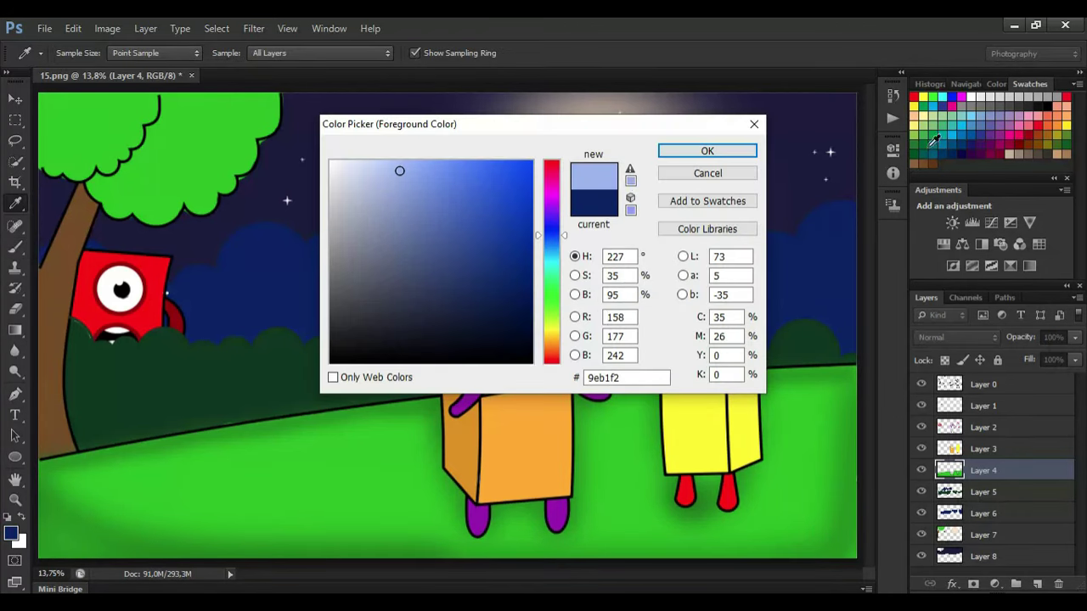
{"action": "left_click", "coordinate": [914, 116]}
{"action": "left_click", "coordinate": [381, 164]}
{"action": "left_click", "coordinate": [682, 153]}
Paint a soft pale cream glow in the sky along the tops of the distant blue trees on Layer 8.
{"action": "left_click", "coordinate": [985, 556]}
{"action": "left_click", "coordinate": [15, 247]}
{"action": "mouse_move", "coordinate": [174, 271]}
{"action": "left_mouse_down"}
{"action": "mouse_move", "coordinate": [227, 248]}
{"action": "mouse_move", "coordinate": [416, 233]}
{"action": "mouse_move", "coordinate": [758, 243]}
{"action": "left_mouse_up"}
Set a near-black green derived from the bushes and shade the base of the blue trees with it on Layer 6.
{"action": "key", "text": "i"}
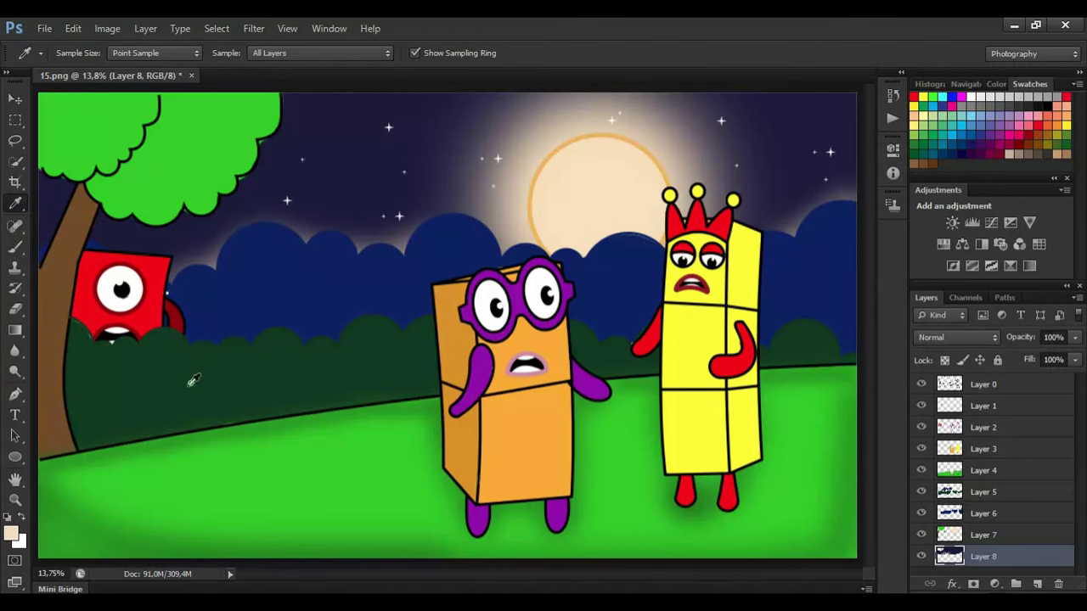
{"action": "left_click", "coordinate": [188, 388]}
{"action": "left_click", "coordinate": [11, 535]}
{"action": "left_click", "coordinate": [486, 340]}
{"action": "left_click", "coordinate": [707, 151]}
{"action": "key", "text": "b"}
{"action": "left_click", "coordinate": [982, 514]}
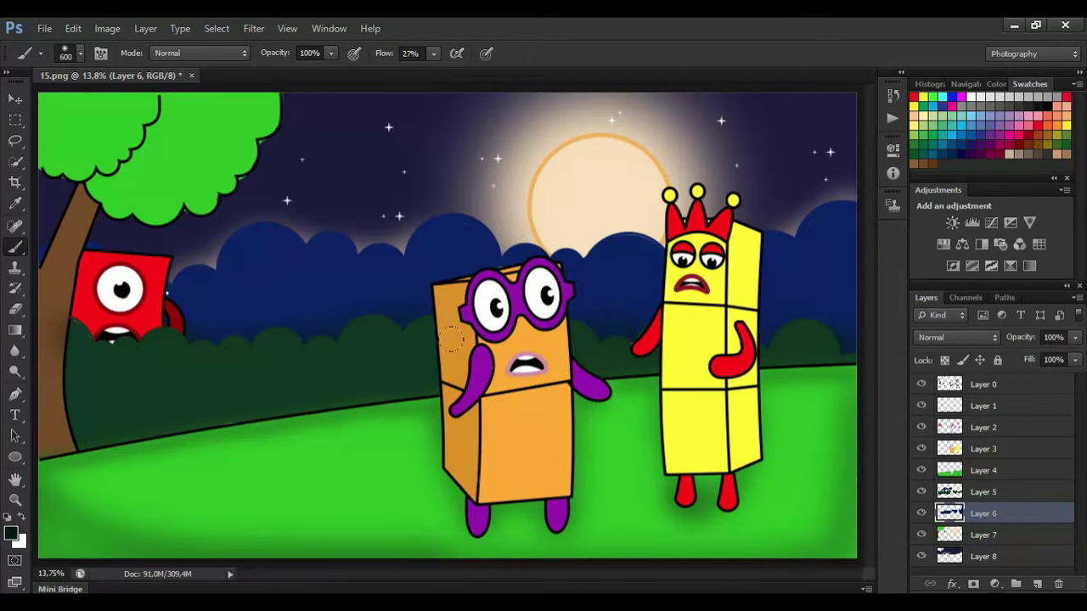
Set a darker shade of the foliage's green and softly shade the edges of the tree's leaf clumps on Layer 7.
{"action": "left_click", "coordinate": [983, 535]}
{"action": "left_click", "coordinate": [15, 203]}
{"action": "left_click", "coordinate": [182, 209]}
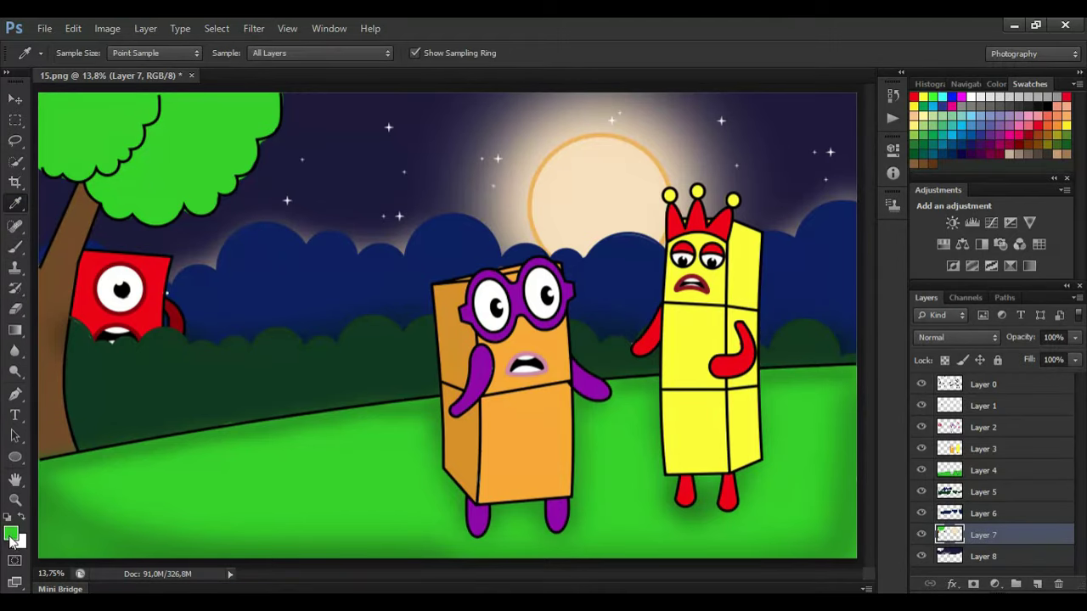
{"action": "left_click", "coordinate": [11, 534]}
{"action": "left_click", "coordinate": [479, 297]}
{"action": "left_click", "coordinate": [708, 151]}
{"action": "left_click", "coordinate": [15, 247]}
{"action": "mouse_move", "coordinate": [158, 94]}
{"action": "left_mouse_down"}
{"action": "mouse_move", "coordinate": [61, 172]}
{"action": "mouse_move", "coordinate": [42, 172]}
{"action": "left_mouse_up"}
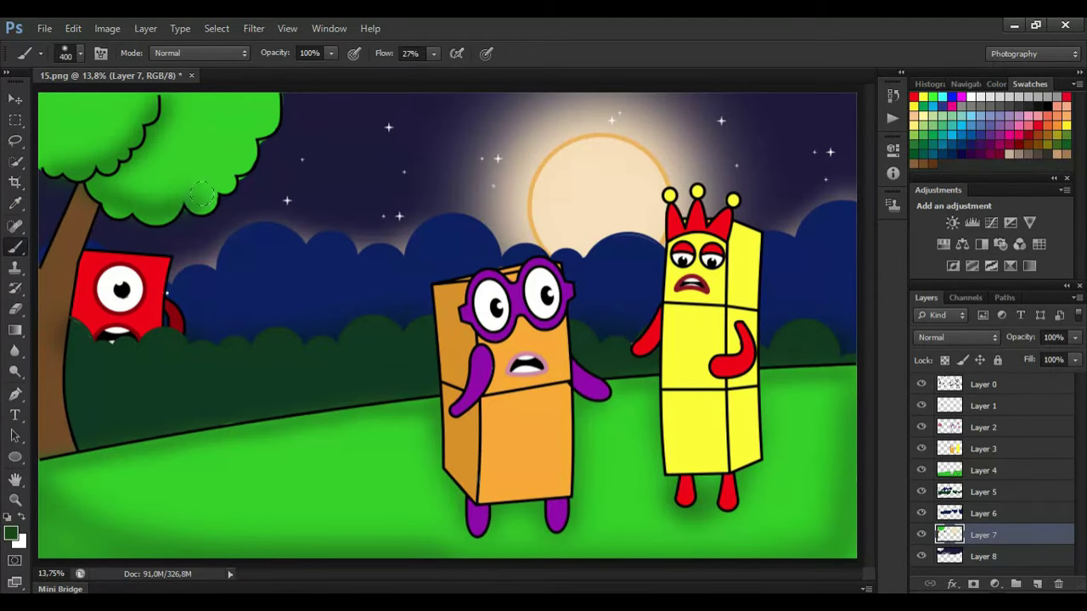